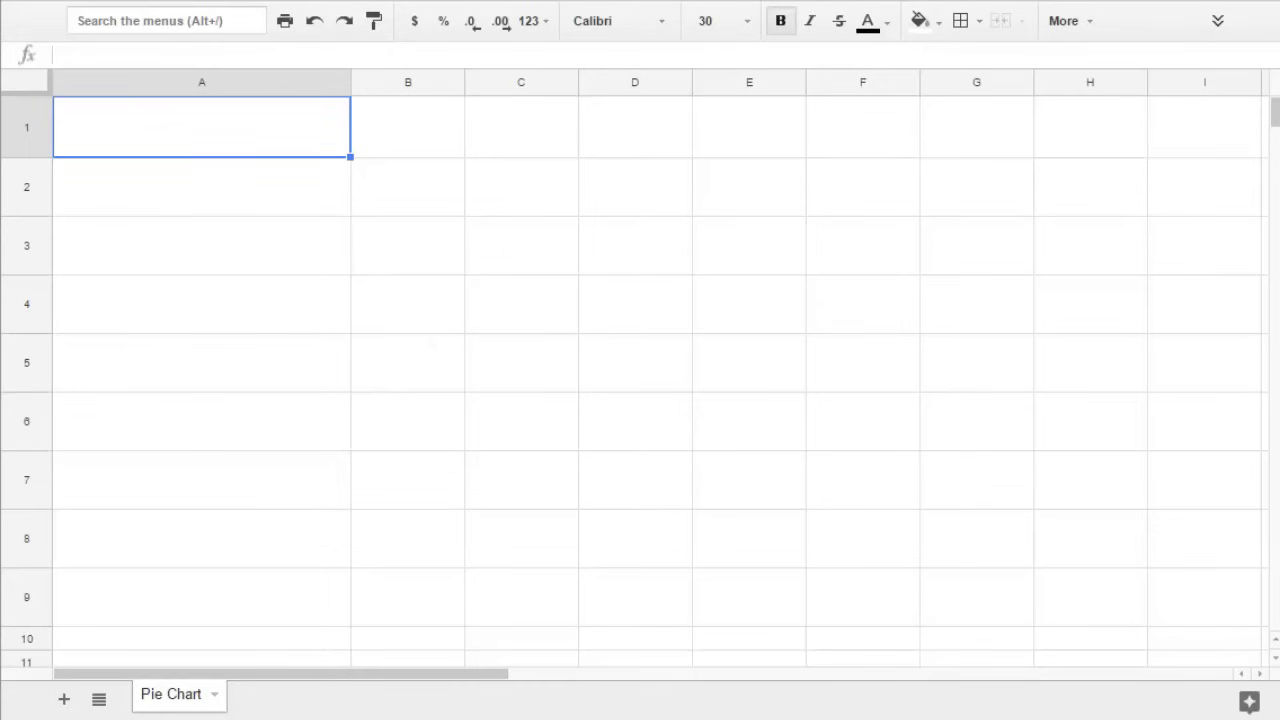
Enter the column headers Favorite Animal in A1 and Votes in B1
{"action": "type", "text": "Fa"}
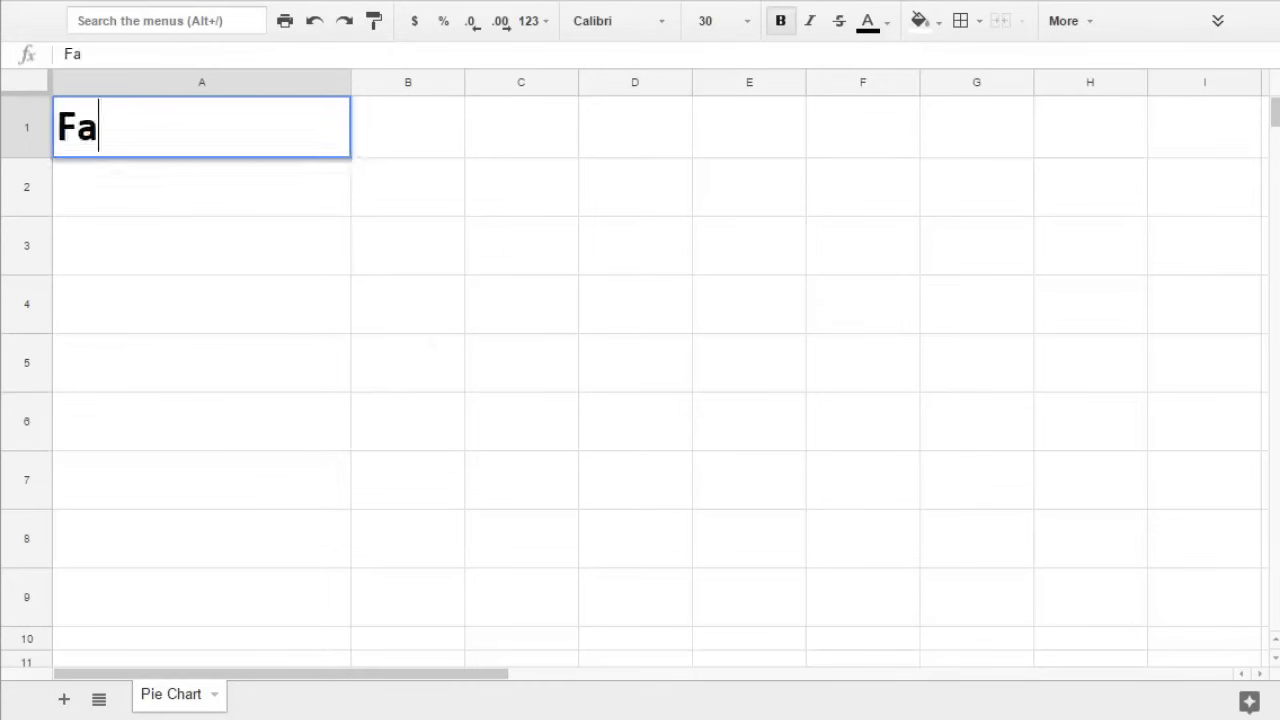
{"action": "type", "text": "vorite Animal"}
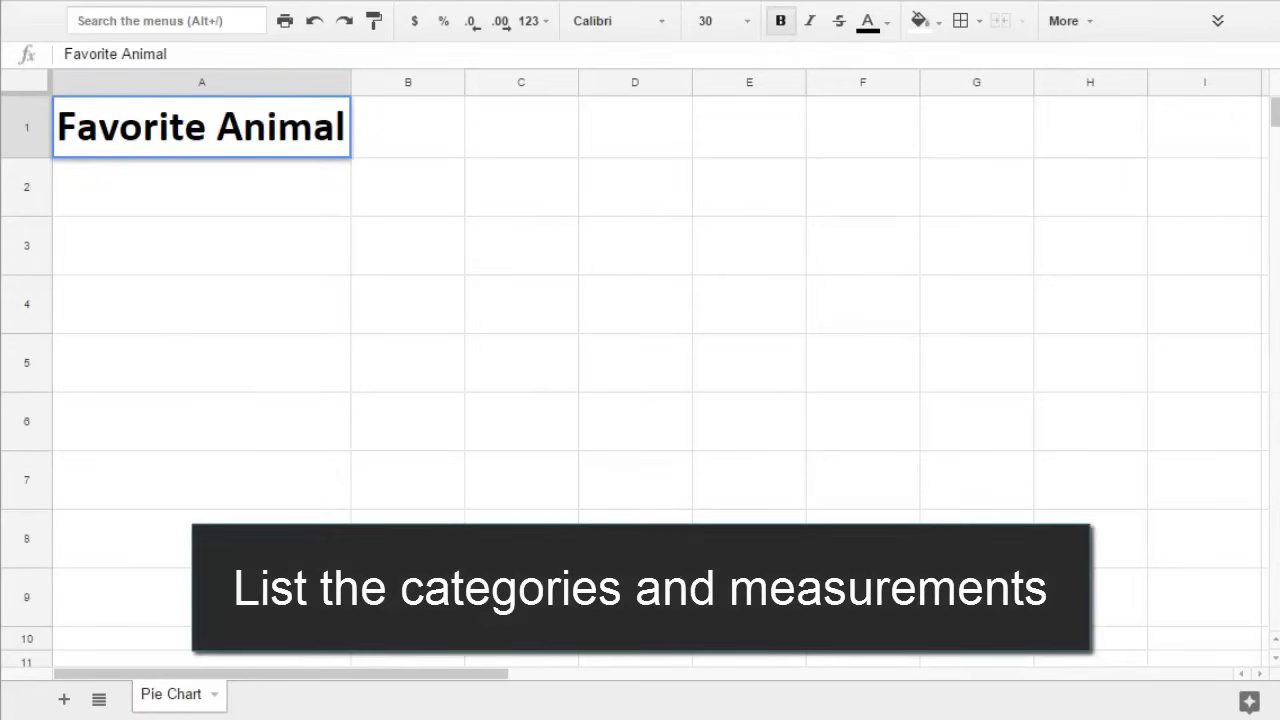
{"action": "key", "text": "Tab"}
{"action": "type", "text": "Votes"}
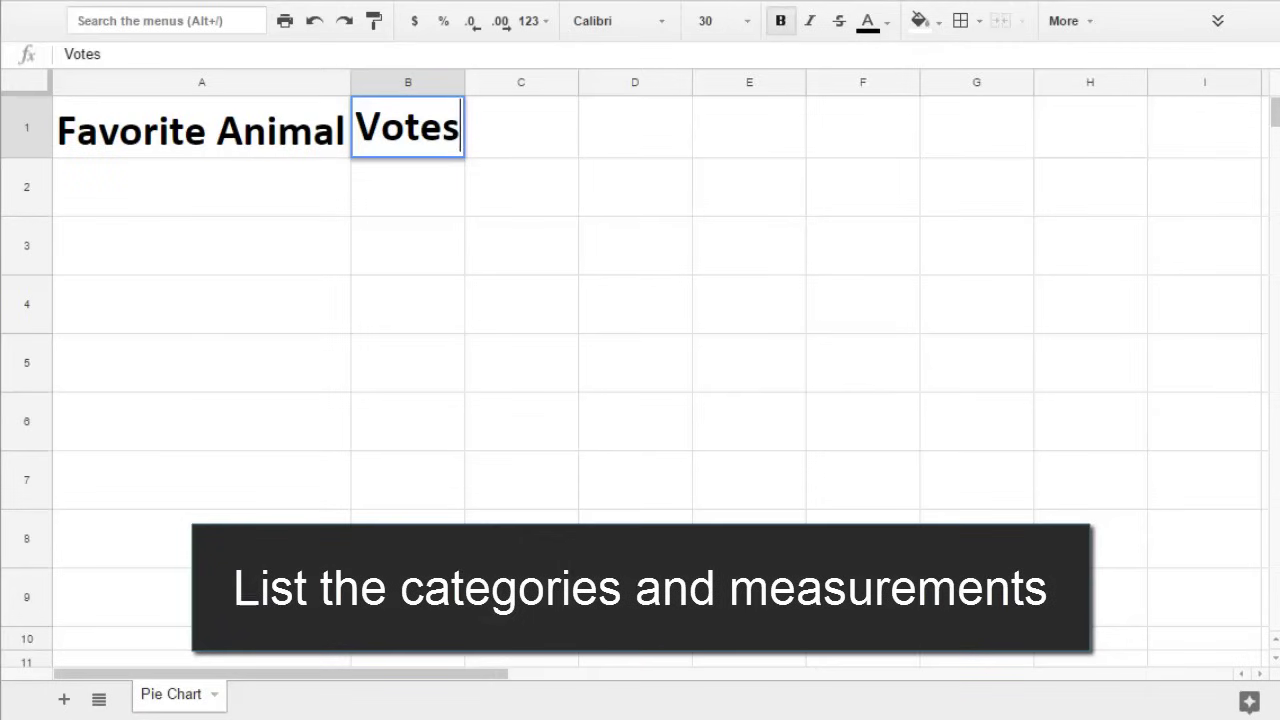
{"action": "key", "text": "Tab"}
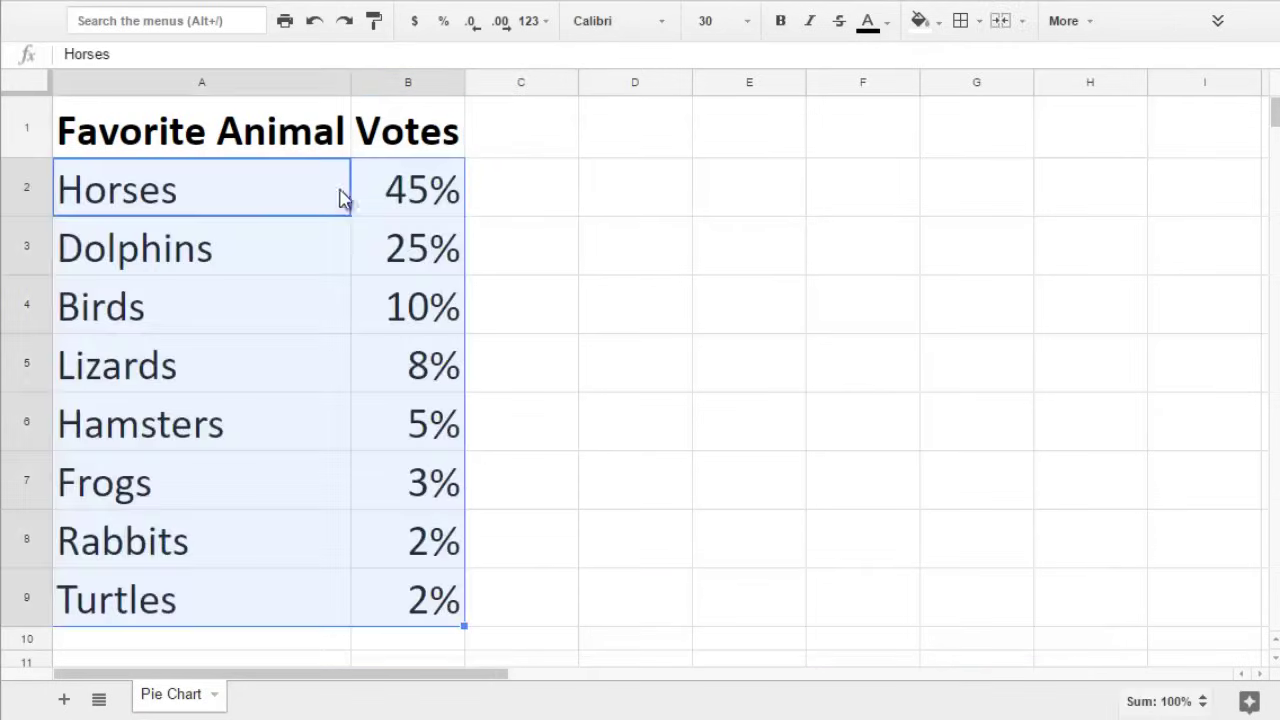
Select the vote percentages in B2:B9 to check their sum
{"action": "left_click", "coordinate": [419, 201]}
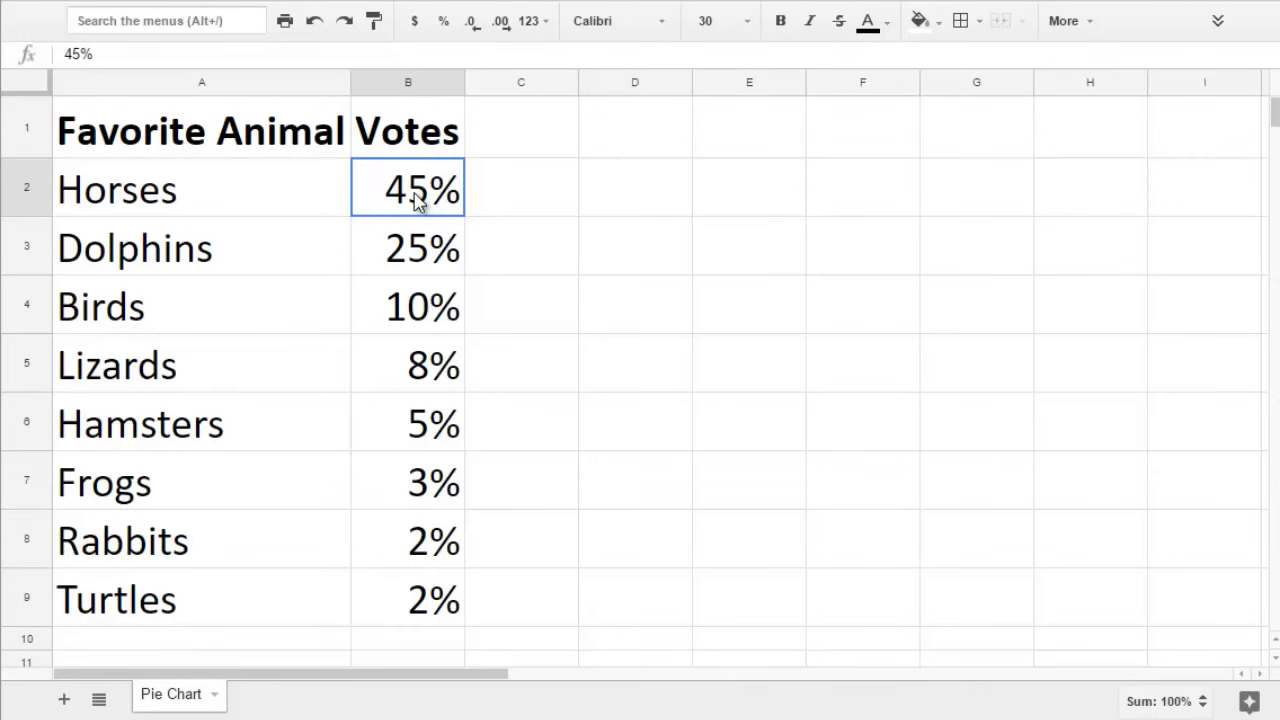
{"action": "left_click", "coordinate": [451, 607], "text": "shift"}
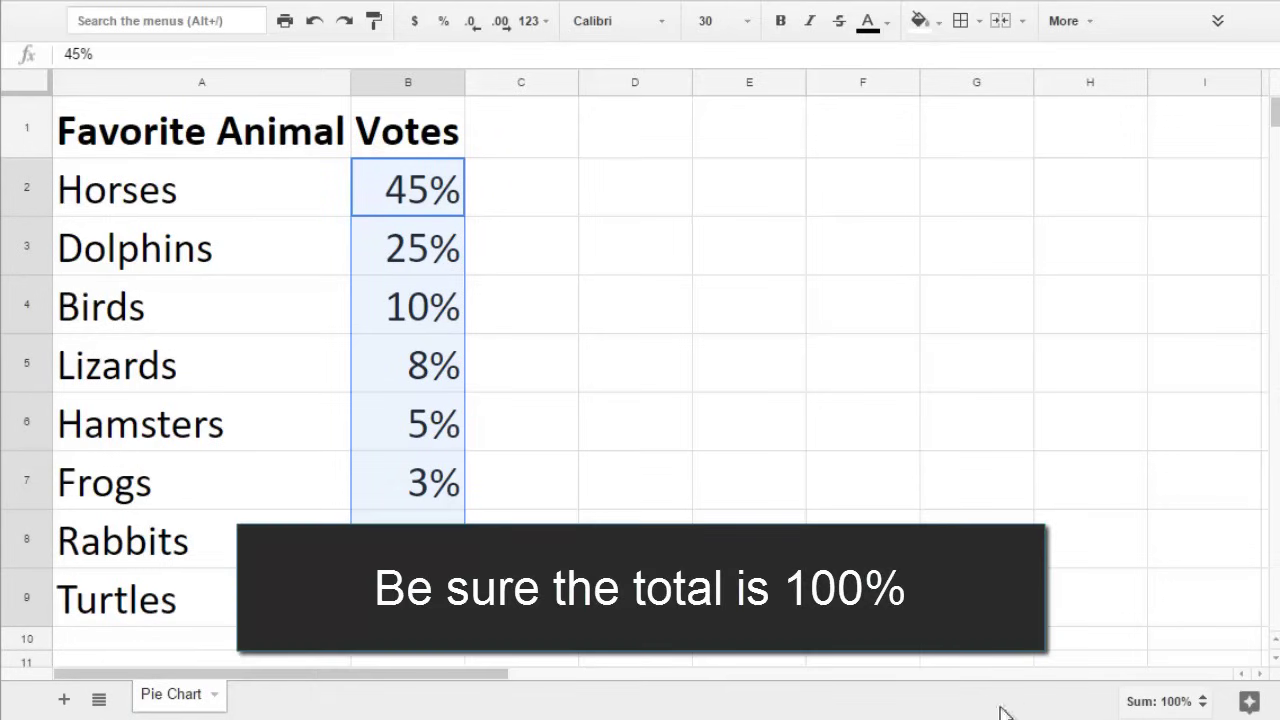
{"action": "left_click", "coordinate": [444, 500]}
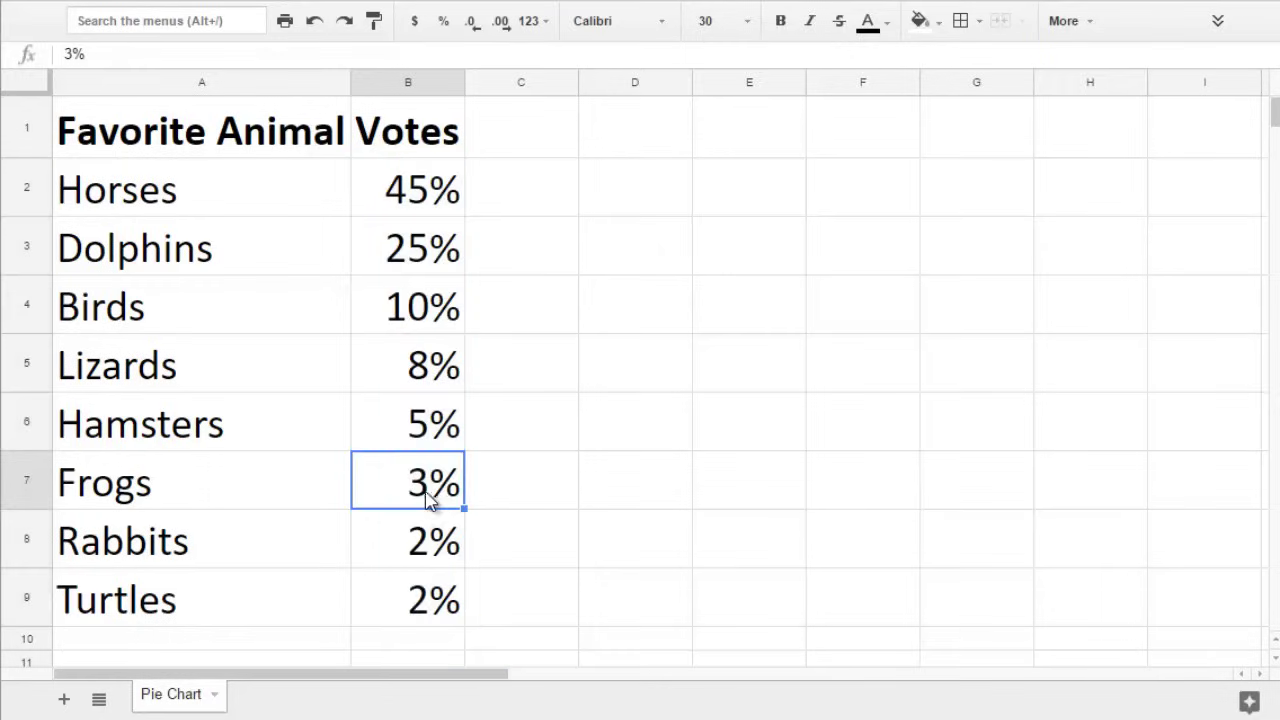
Replace the Frogs, Rabbits and Turtles entries in A7:B9 with a single Other category at 7% in row 7
{"action": "left_click_drag", "start_coordinate": [417, 600], "coordinate": [300, 510]}
{"action": "key", "text": "Delete"}
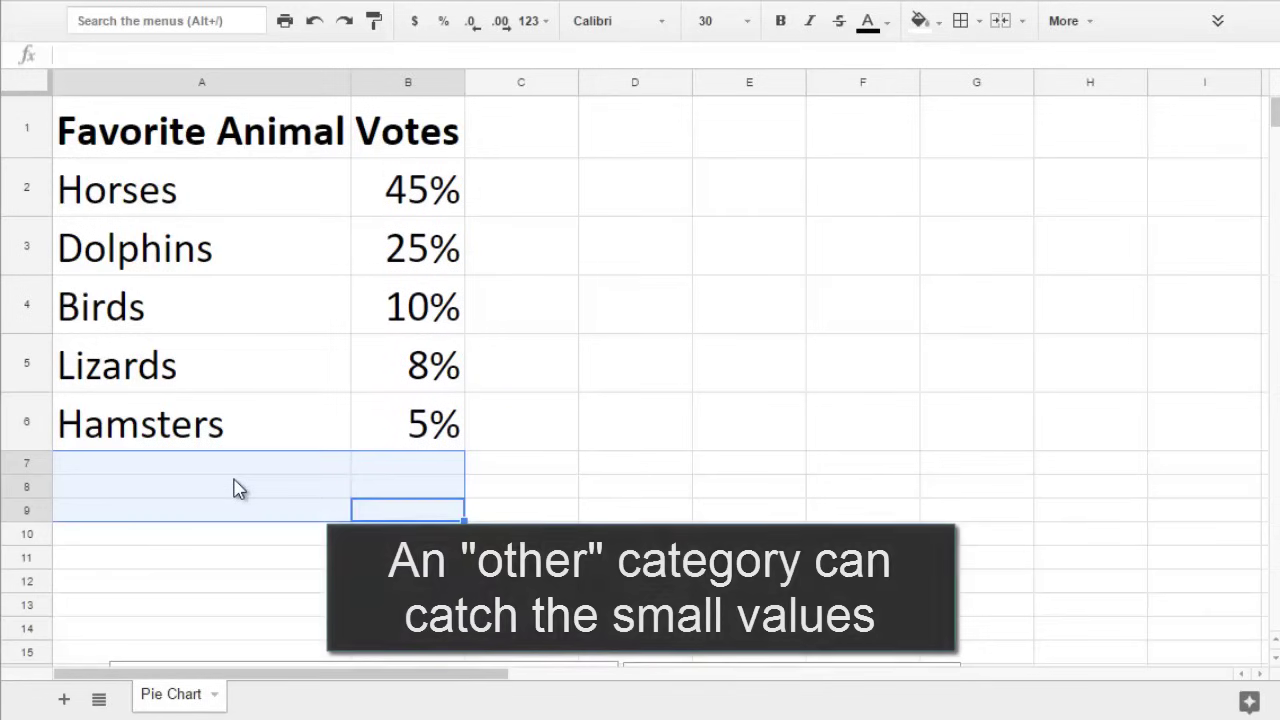
{"action": "left_click", "coordinate": [225, 463]}
{"action": "type", "text": "Other"}
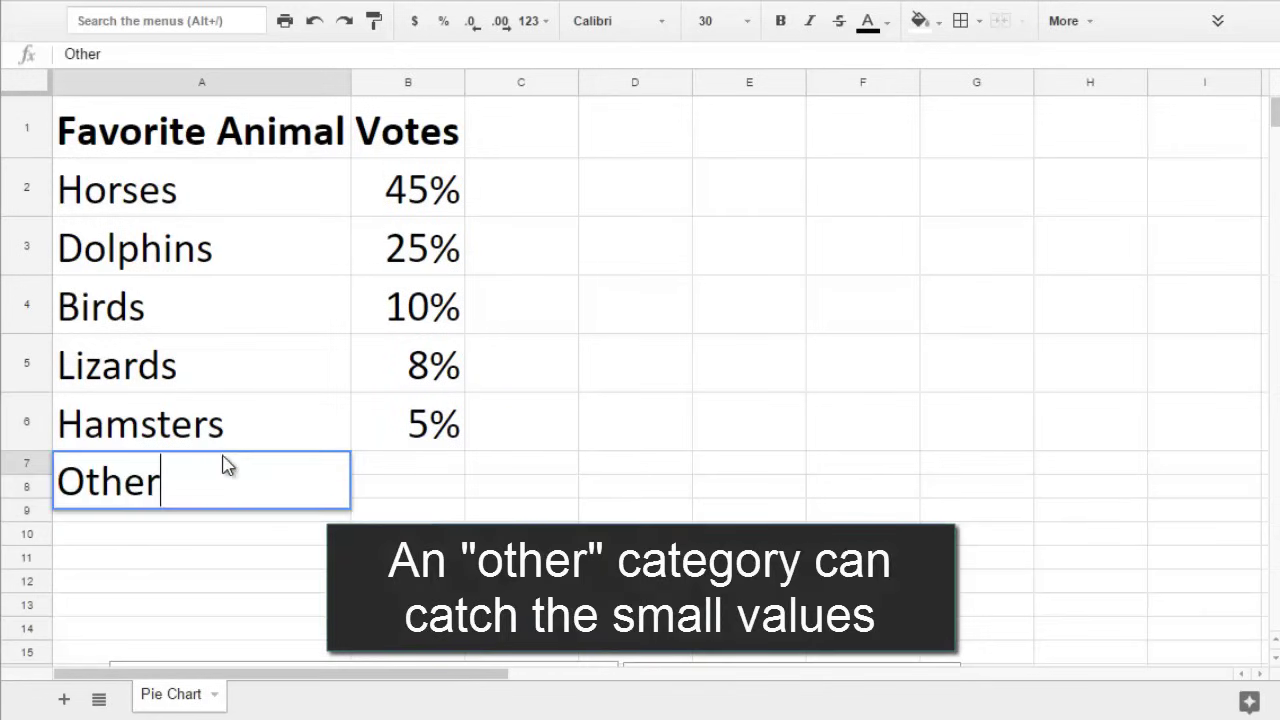
{"action": "key", "text": "Tab"}
{"action": "type", "text": "7%"}
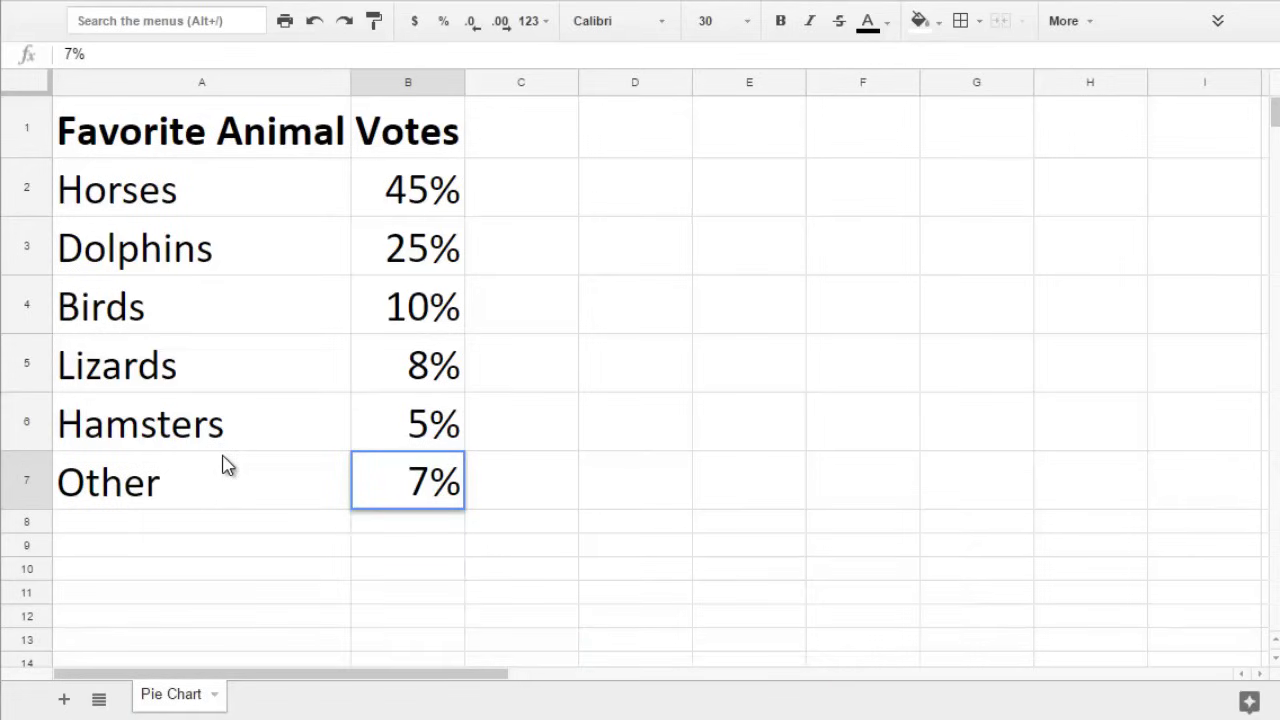
{"action": "key", "text": "Return"}
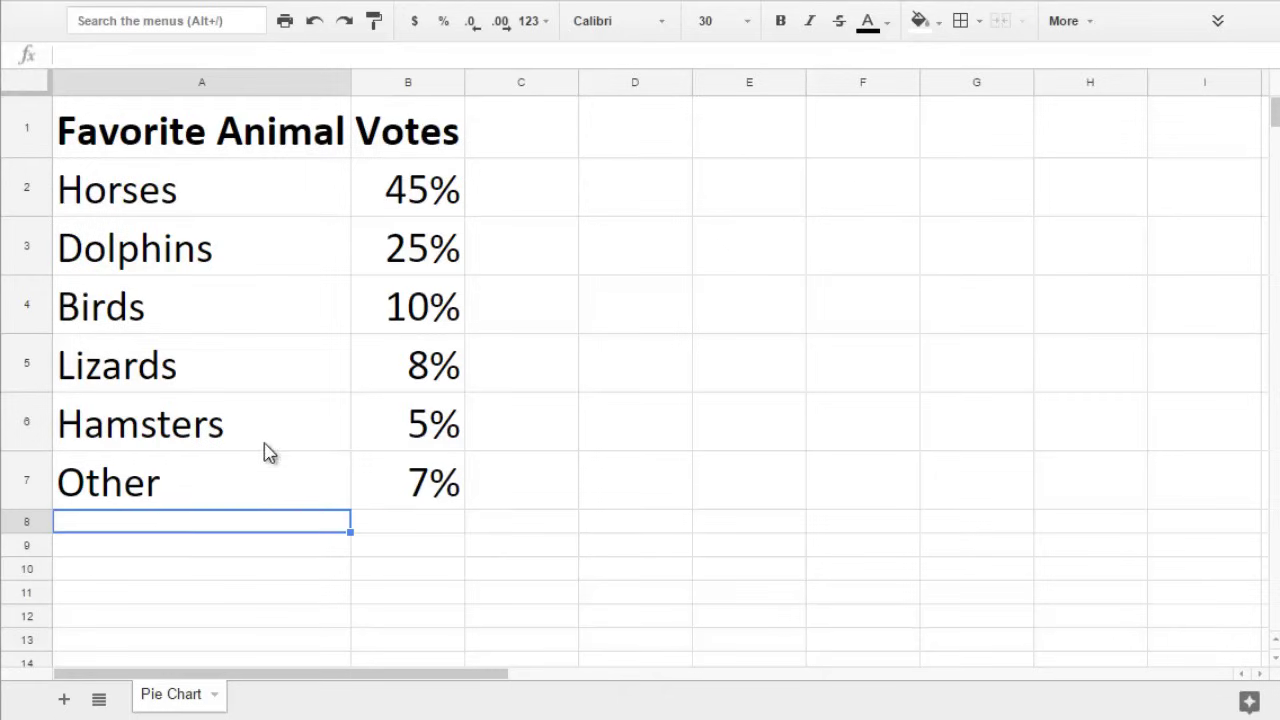
Explore the suggested charts for the data and place the Votes pie chart on the sheet
{"action": "left_click", "coordinate": [1240, 706]}
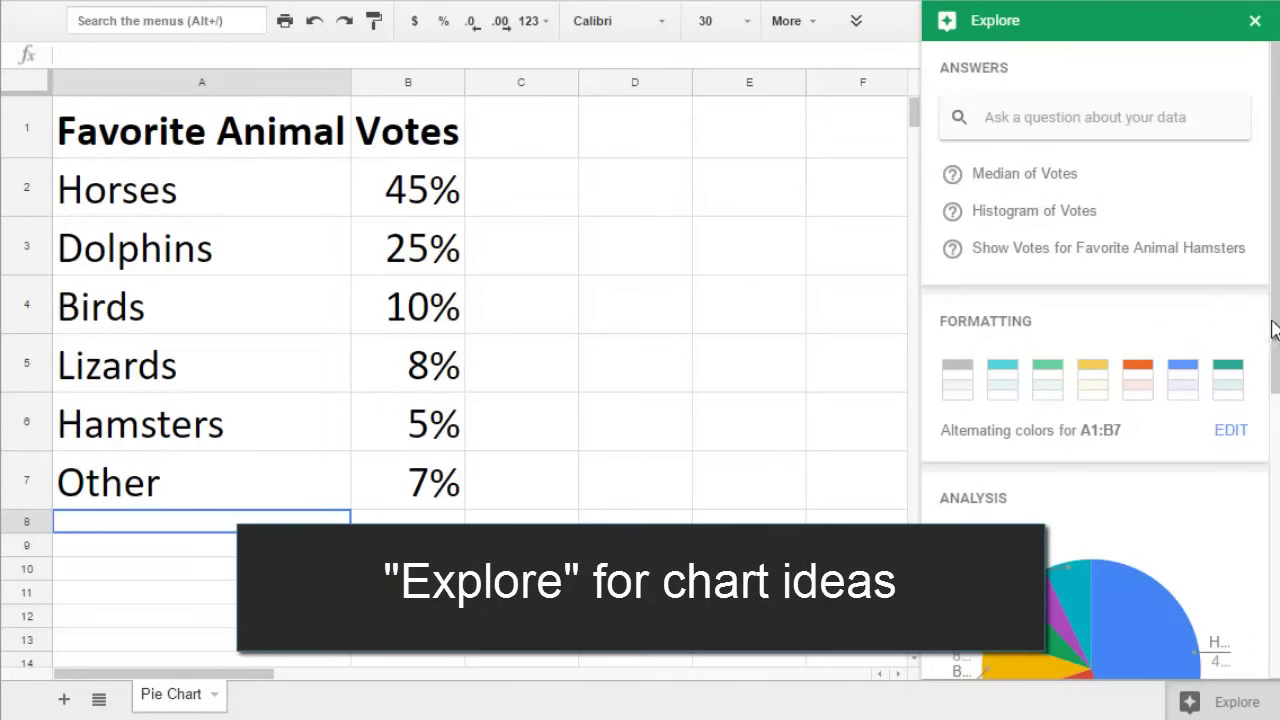
{"action": "left_click_drag", "start_coordinate": [1277, 326], "coordinate": [1276, 563]}
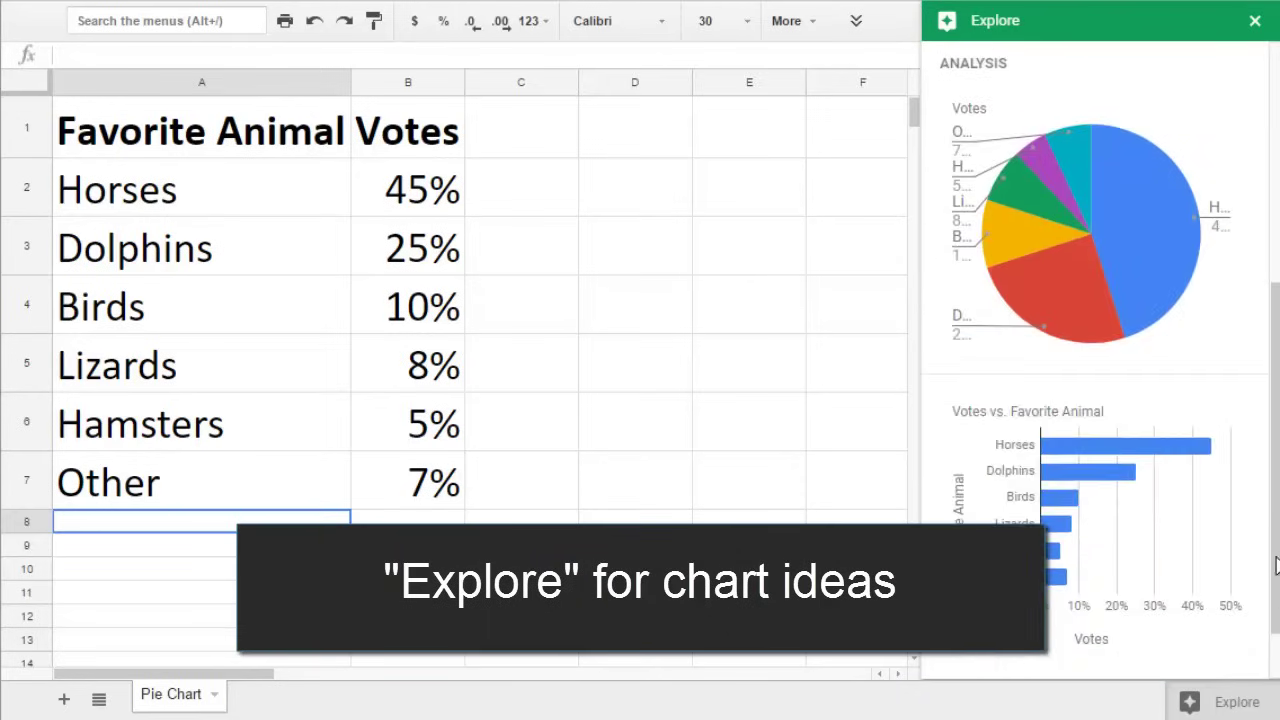
{"action": "mouse_move", "coordinate": [1140, 281]}
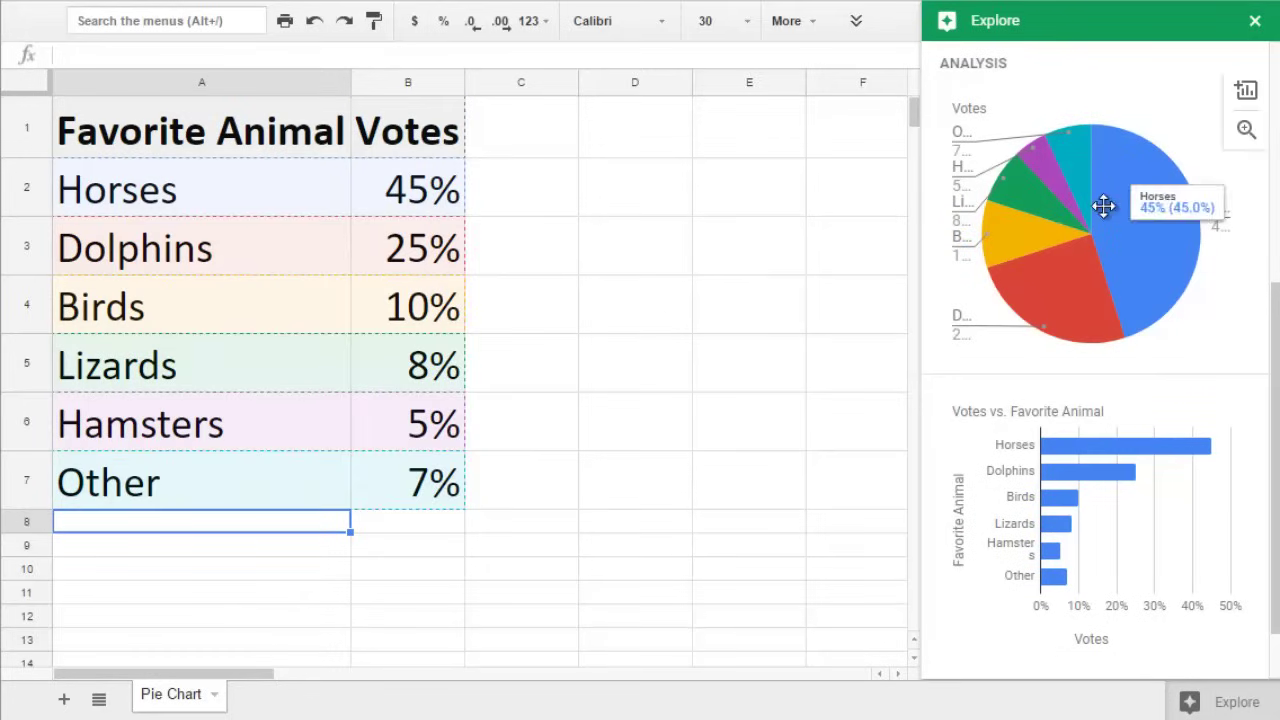
{"action": "left_click_drag", "start_coordinate": [1140, 281], "coordinate": [380, 360]}
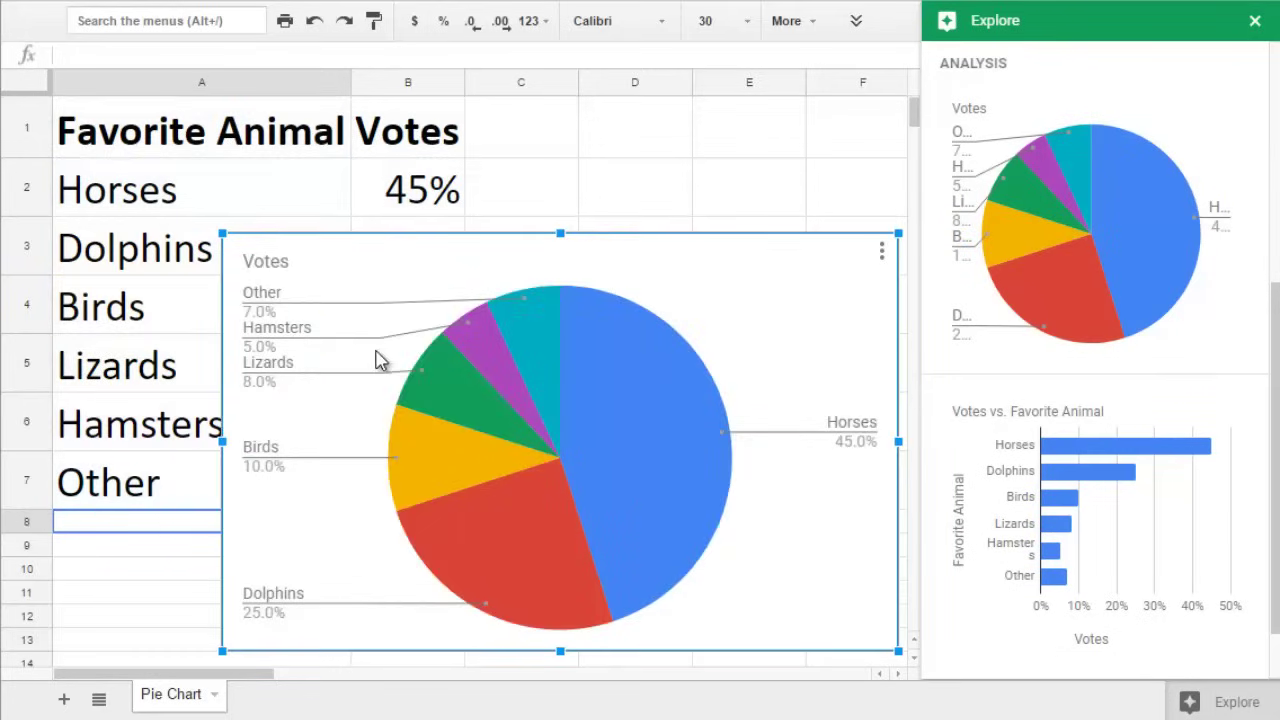
Open the placed pie chart's data and customization settings, and delete the chart from the sheet
{"action": "left_click", "coordinate": [881, 252]}
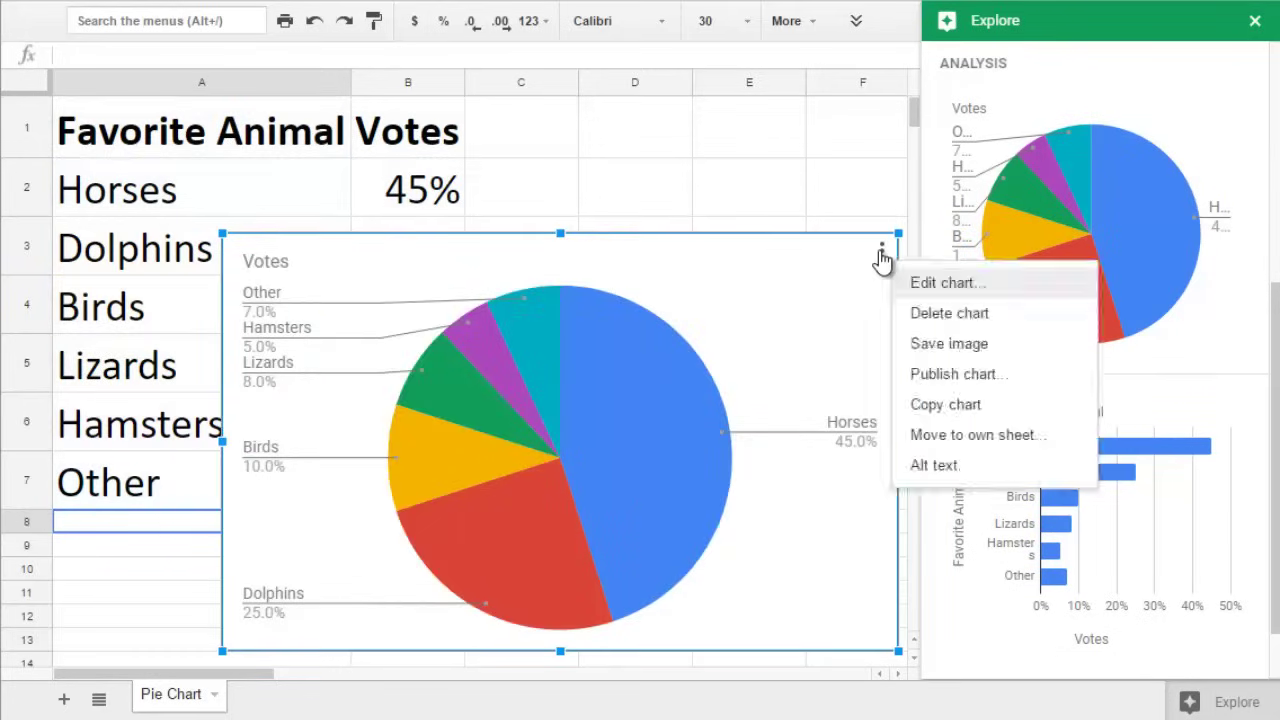
{"action": "left_click", "coordinate": [920, 292]}
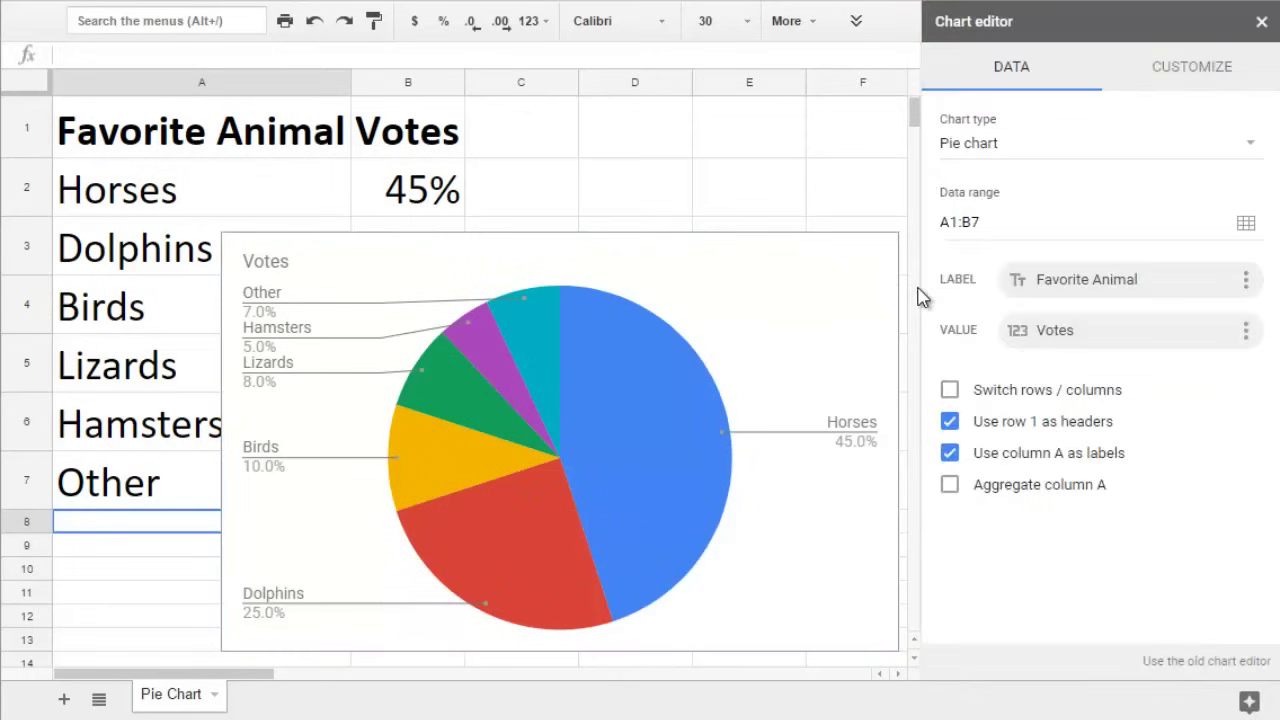
{"action": "left_click", "coordinate": [878, 257]}
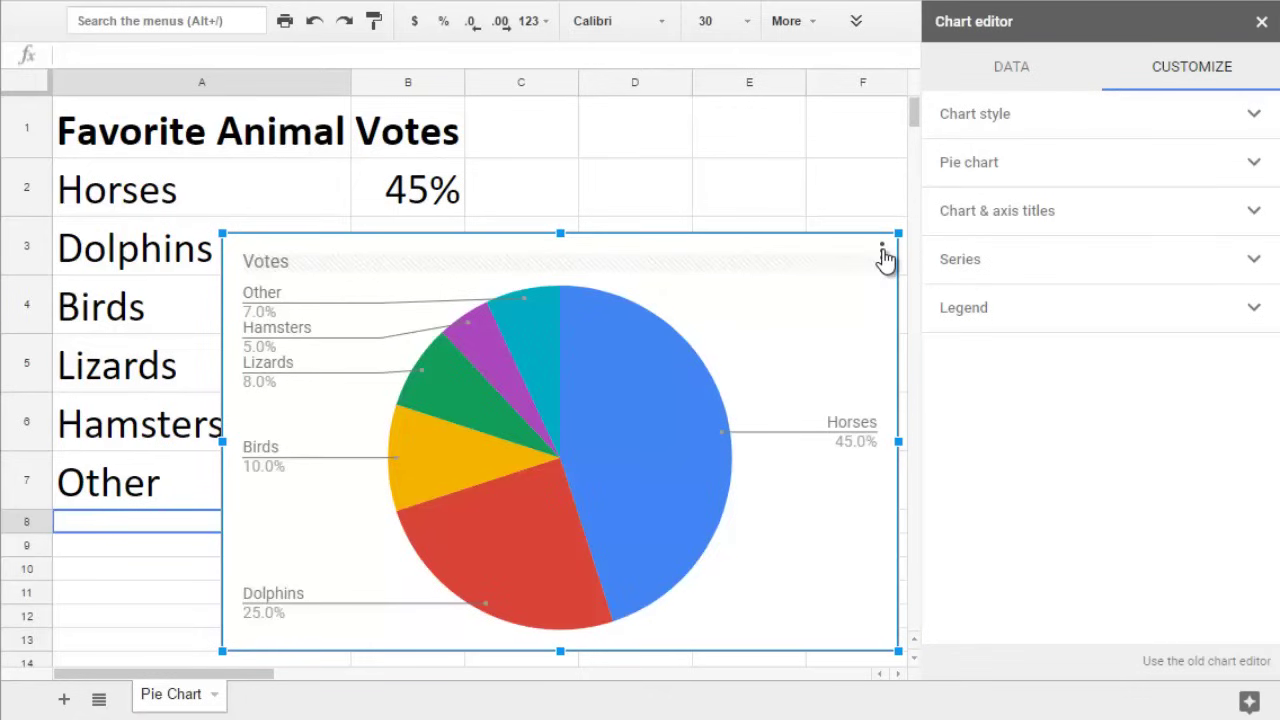
{"action": "left_click", "coordinate": [883, 250]}
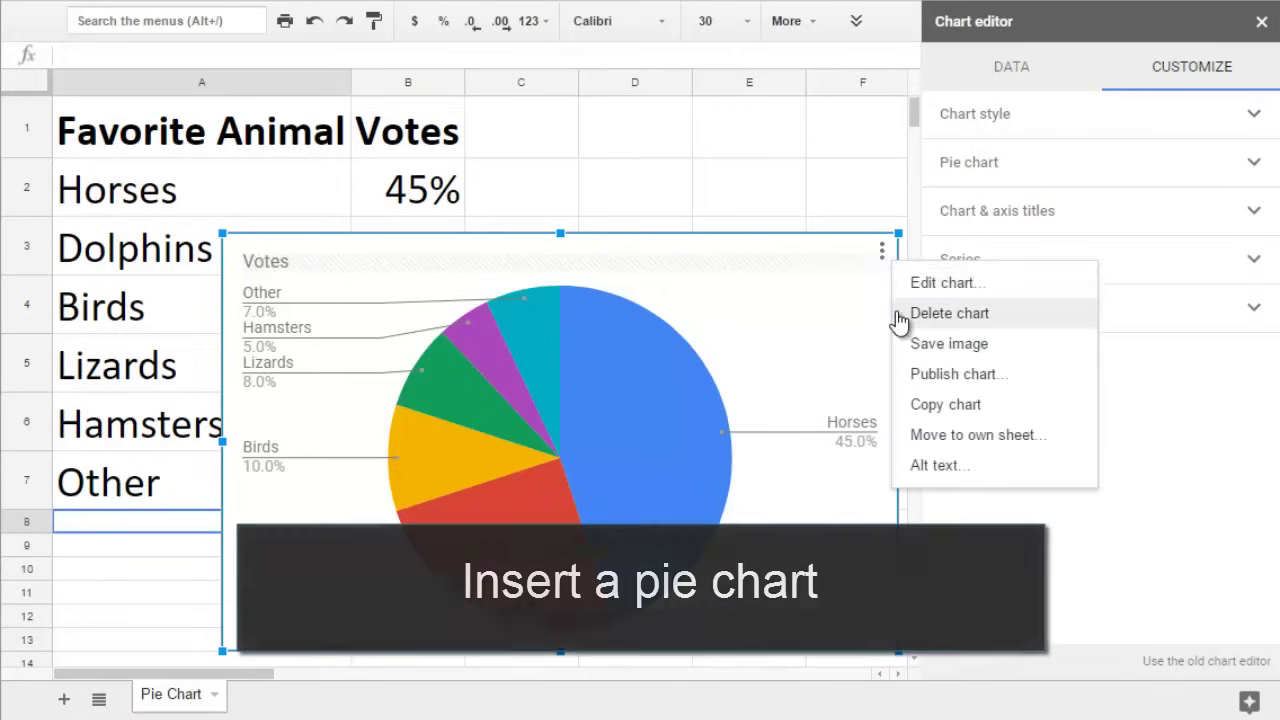
{"action": "left_click", "coordinate": [899, 314]}
Insert a chart based on the Favorite Animal and Votes data in A1:B7
{"action": "left_click", "coordinate": [308, 112]}
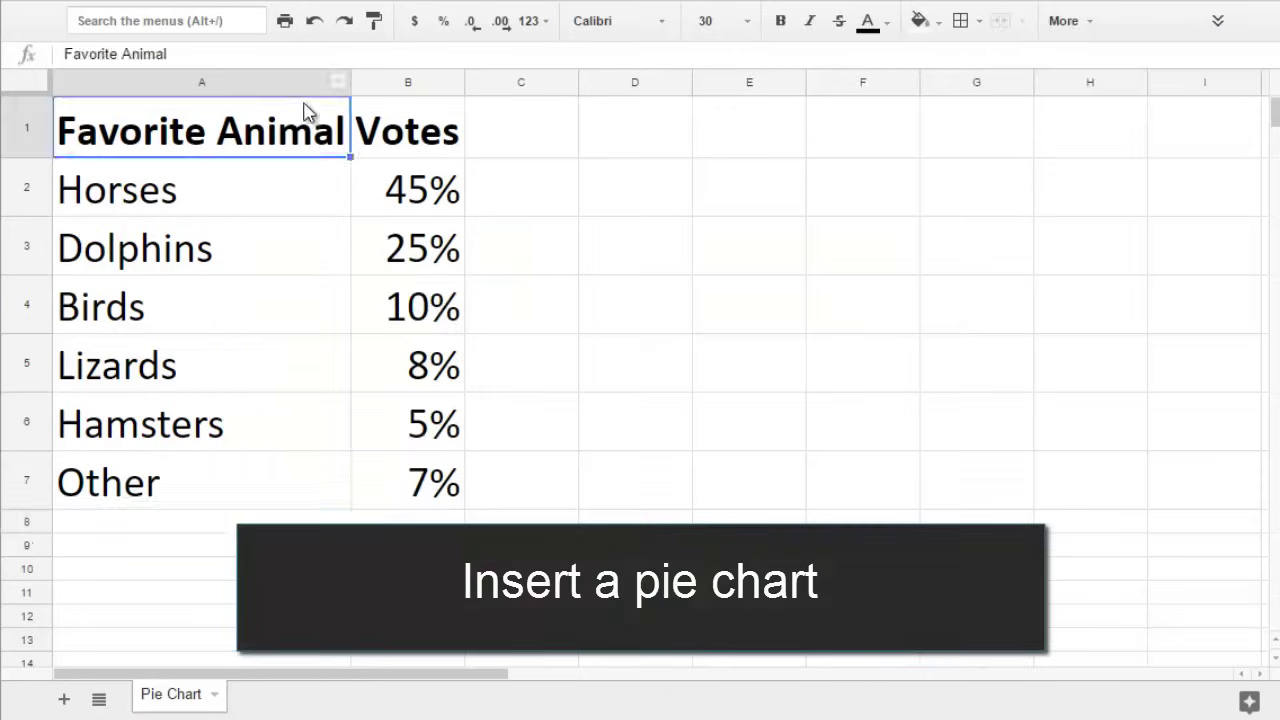
{"action": "left_click", "coordinate": [460, 484], "text": "shift"}
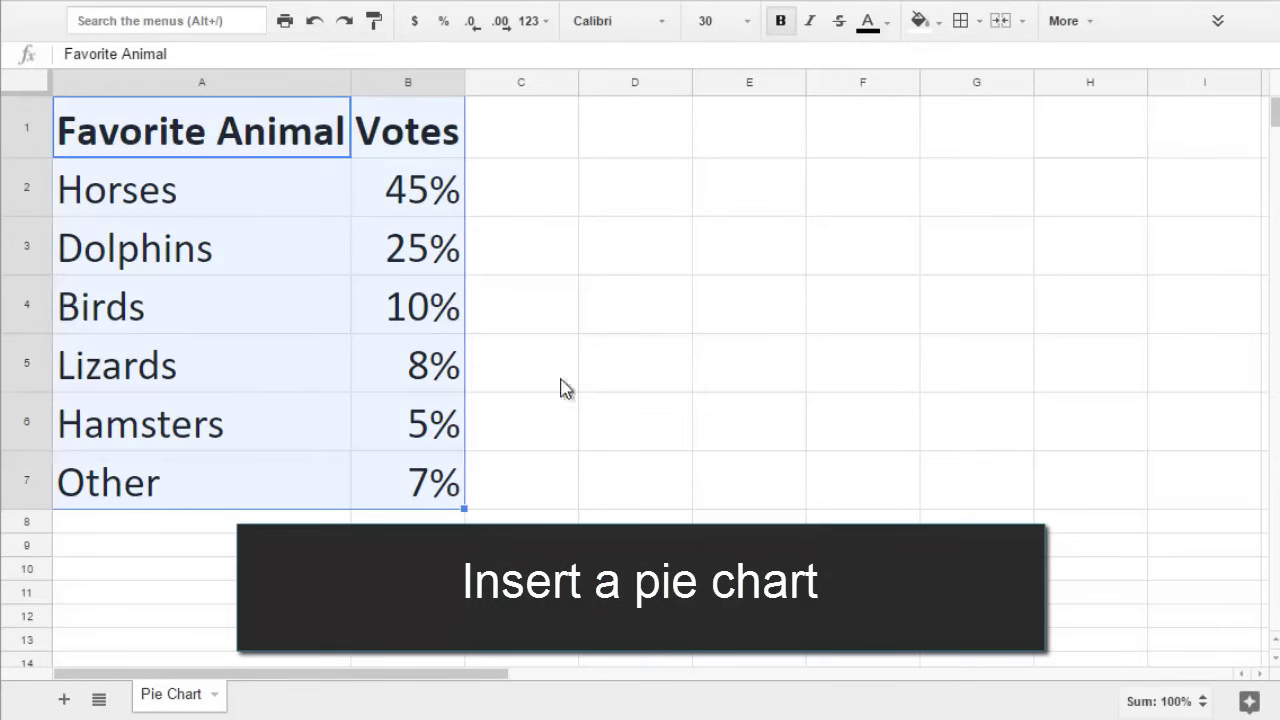
{"action": "left_click", "coordinate": [1088, 26]}
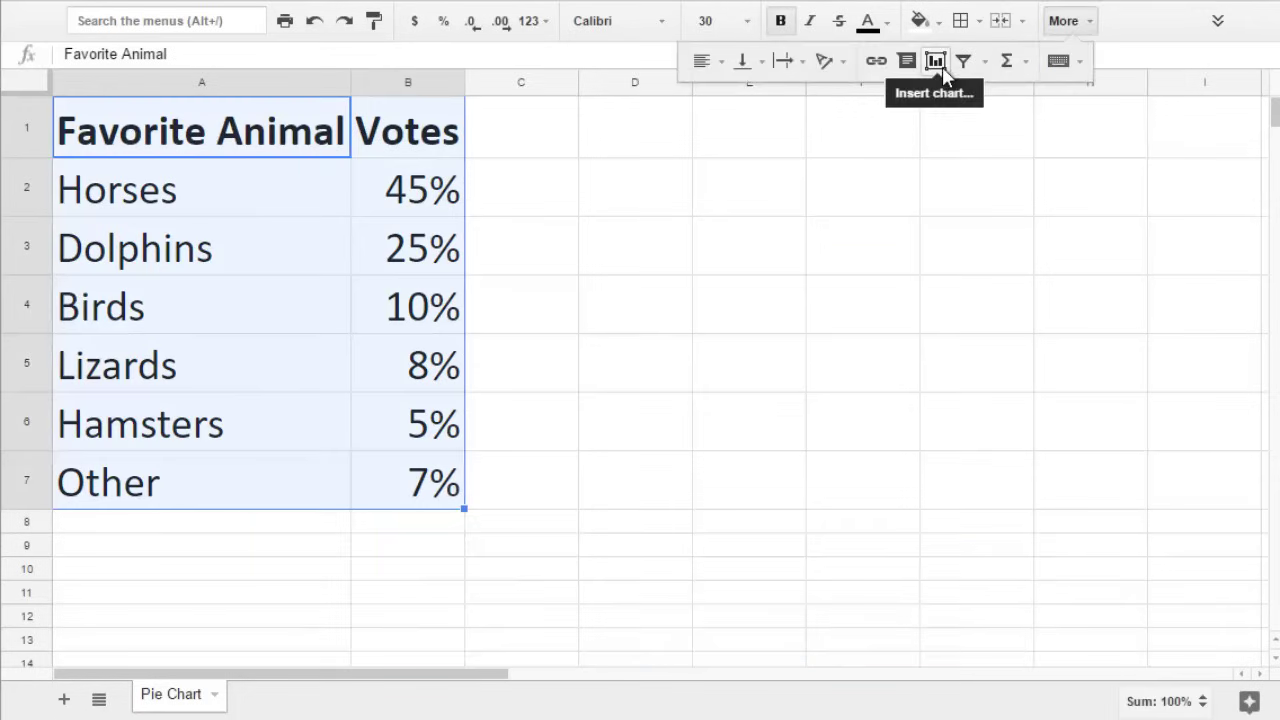
{"action": "left_click", "coordinate": [941, 66]}
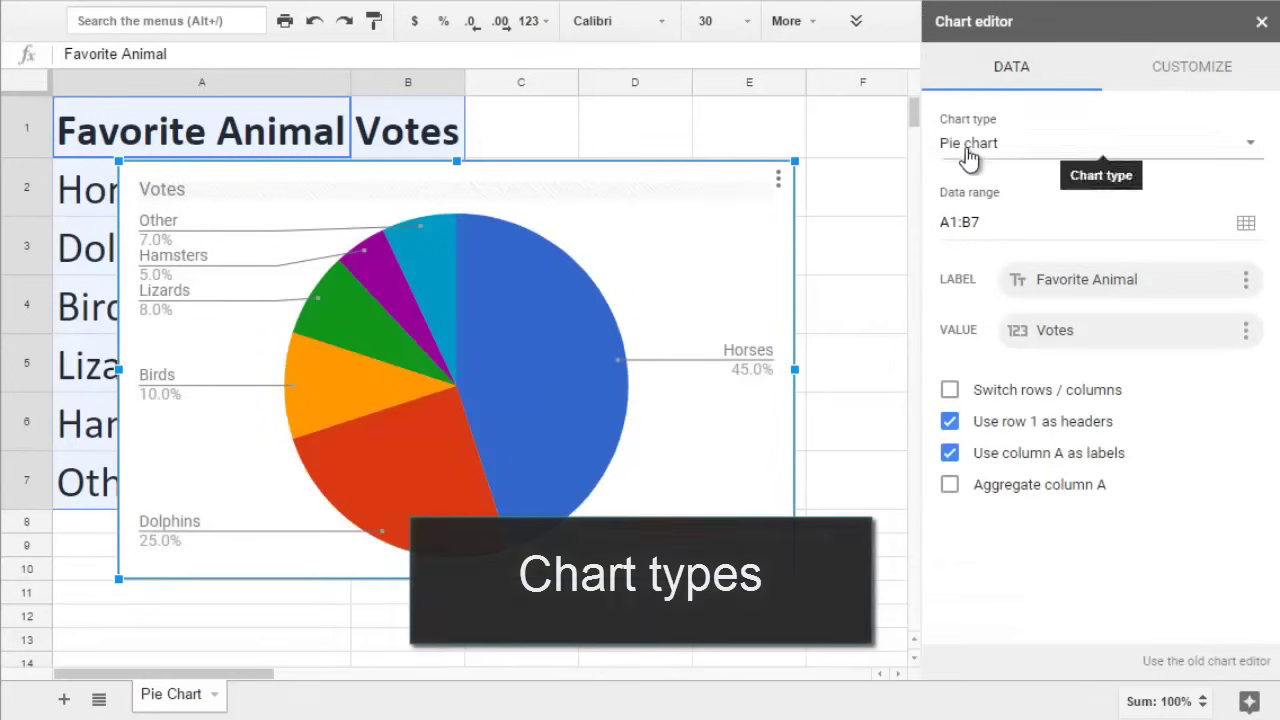
Change the chart type to Doughnut chart and close the chart editor
{"action": "left_click", "coordinate": [967, 148]}
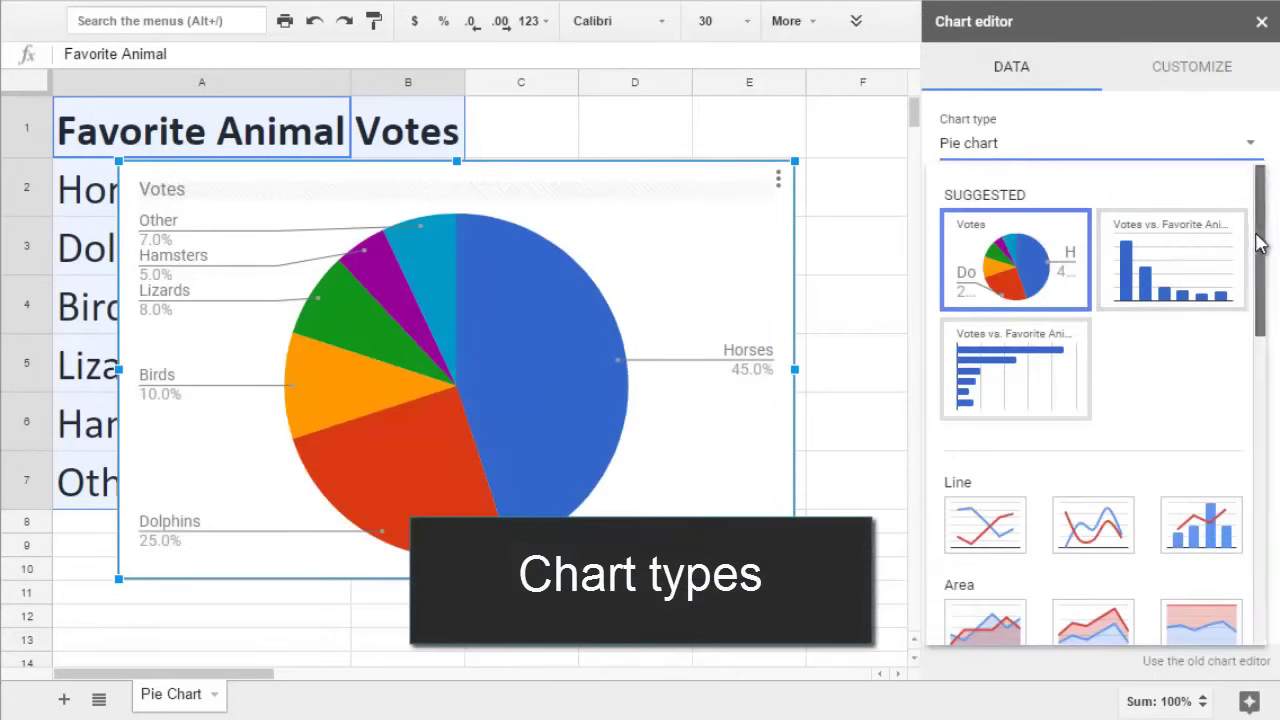
{"action": "left_click_drag", "start_coordinate": [1260, 240], "coordinate": [1252, 443]}
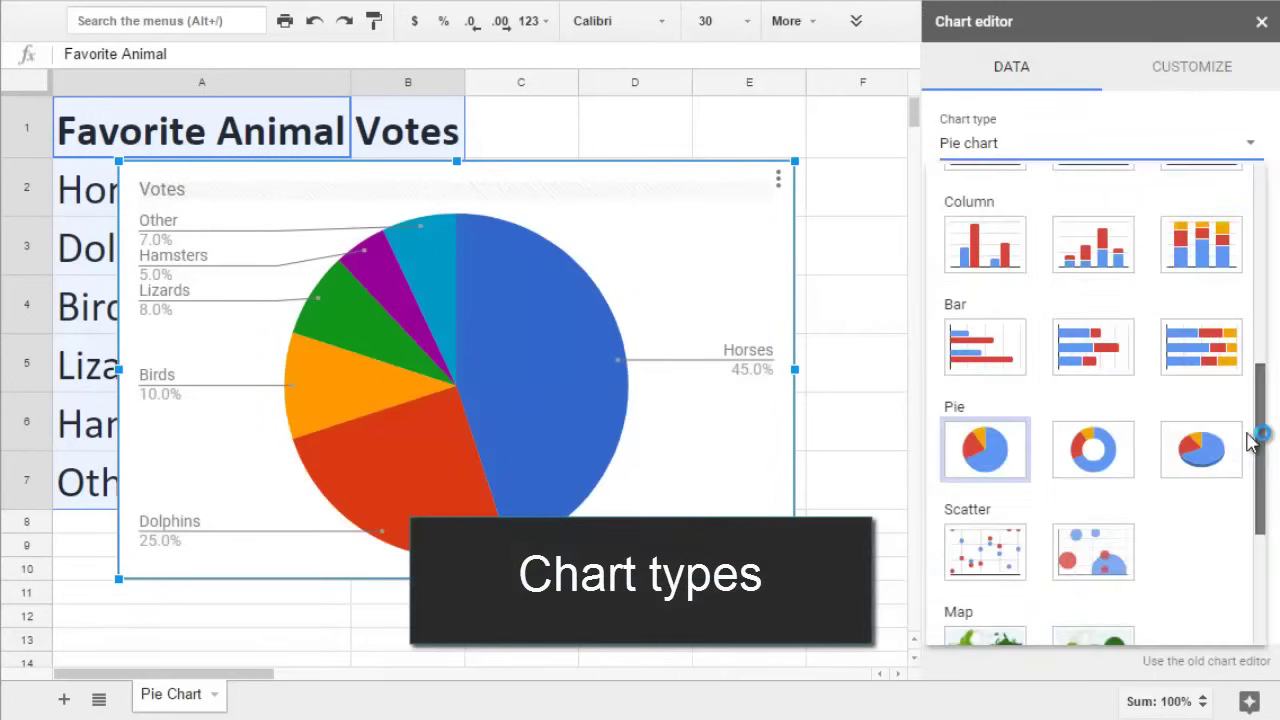
{"action": "left_click", "coordinate": [1094, 450]}
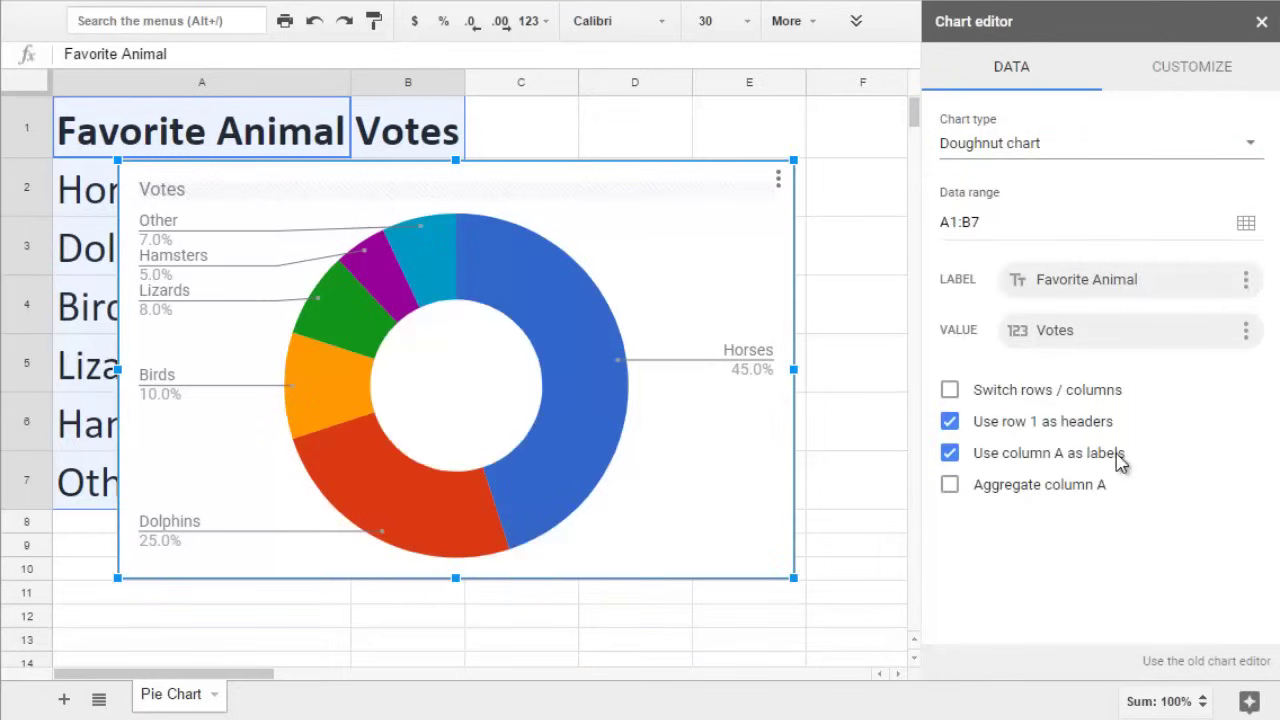
{"action": "left_click", "coordinate": [824, 368]}
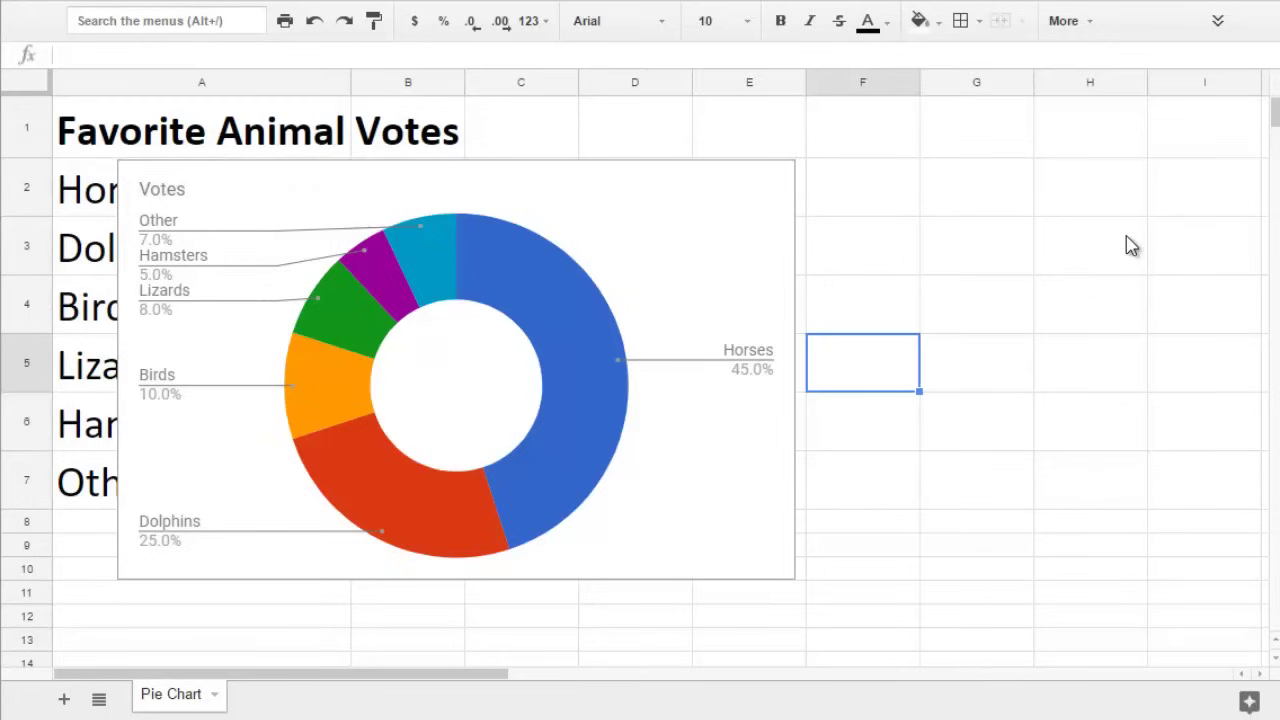
Give the doughnut chart a dark gray background and turn on the 3D chart style
{"action": "scroll", "coordinate": [1130, 246], "scroll_direction": "down", "scroll_amount": 6}
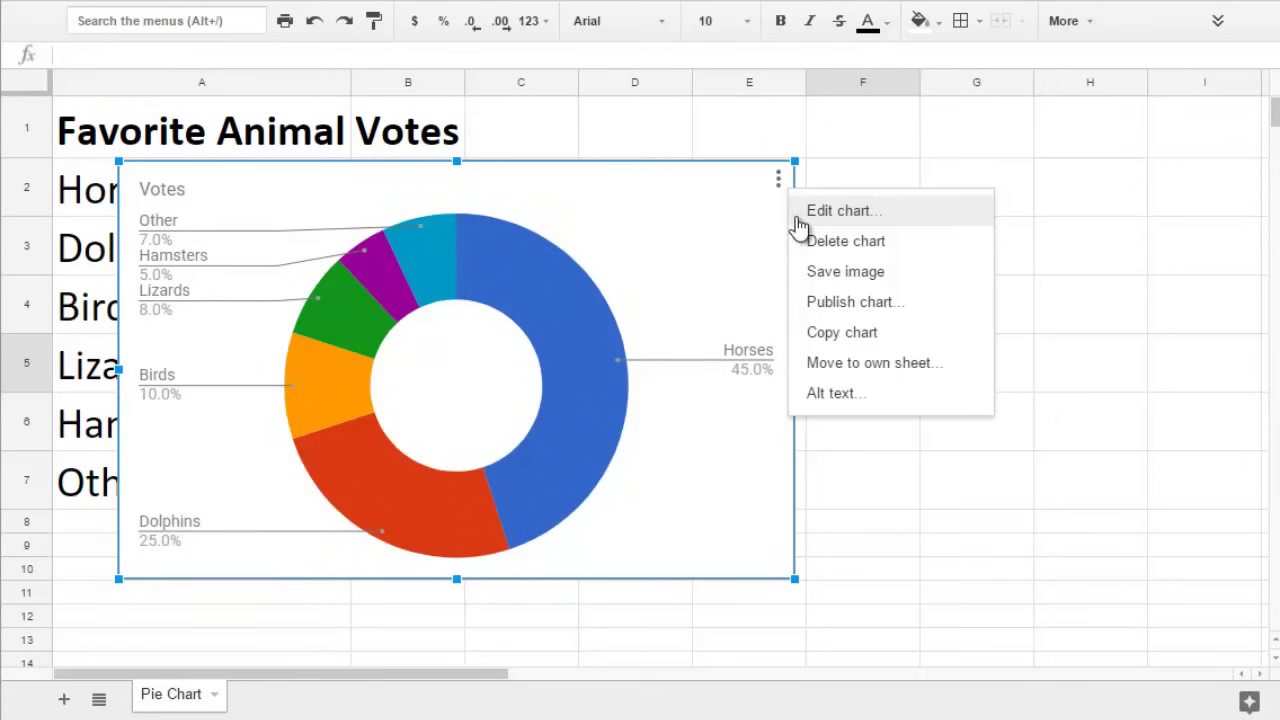
{"action": "left_click", "coordinate": [797, 218]}
{"action": "left_click", "coordinate": [1148, 80]}
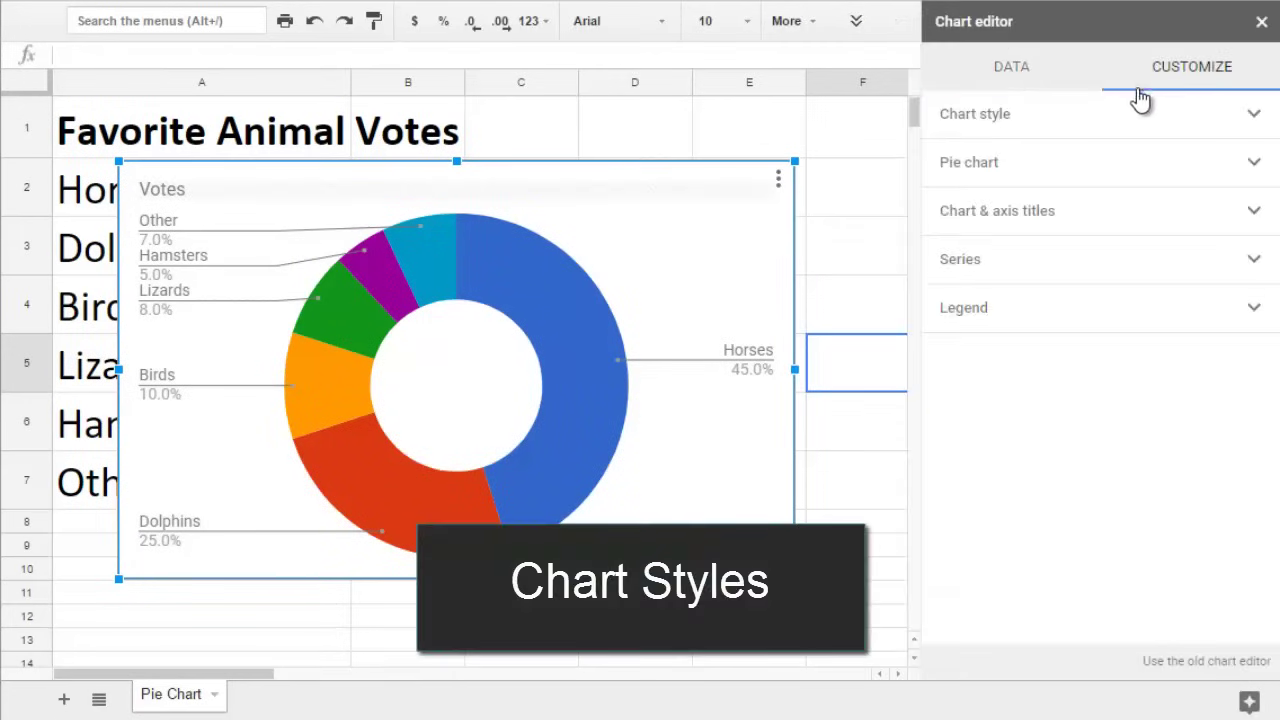
{"action": "left_click", "coordinate": [1111, 138]}
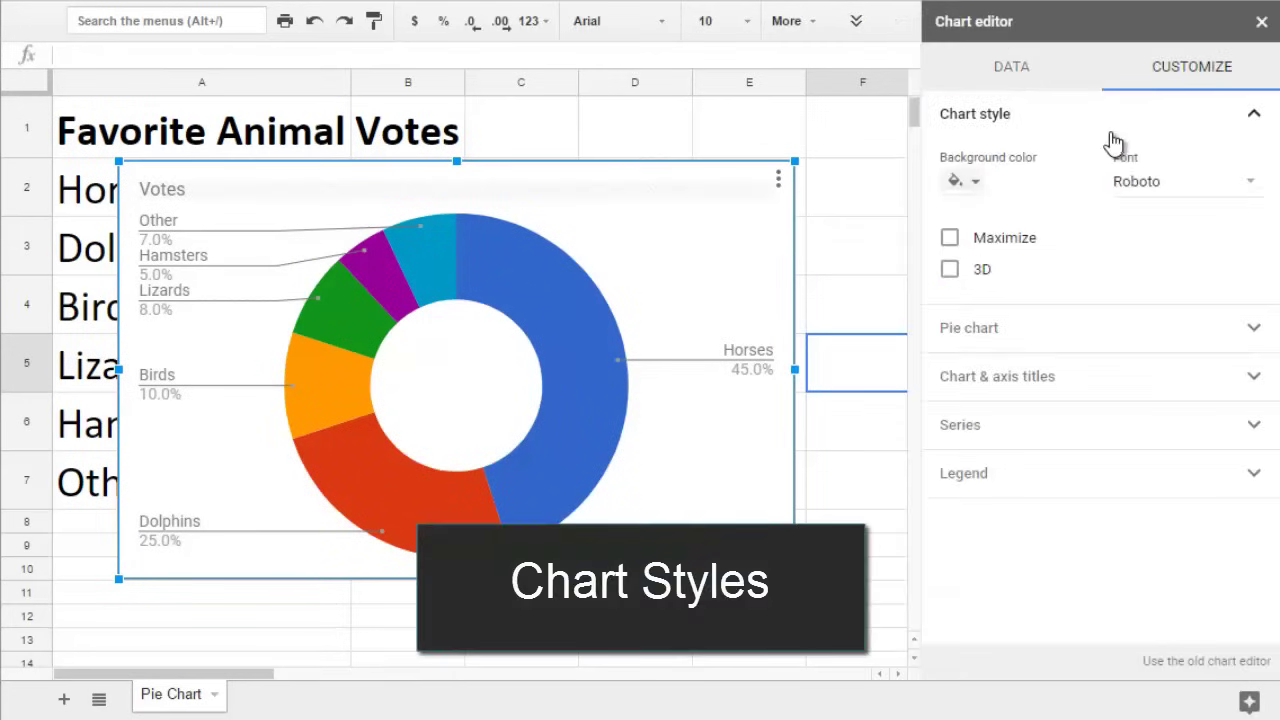
{"action": "left_click", "coordinate": [977, 184]}
{"action": "left_click", "coordinate": [985, 222]}
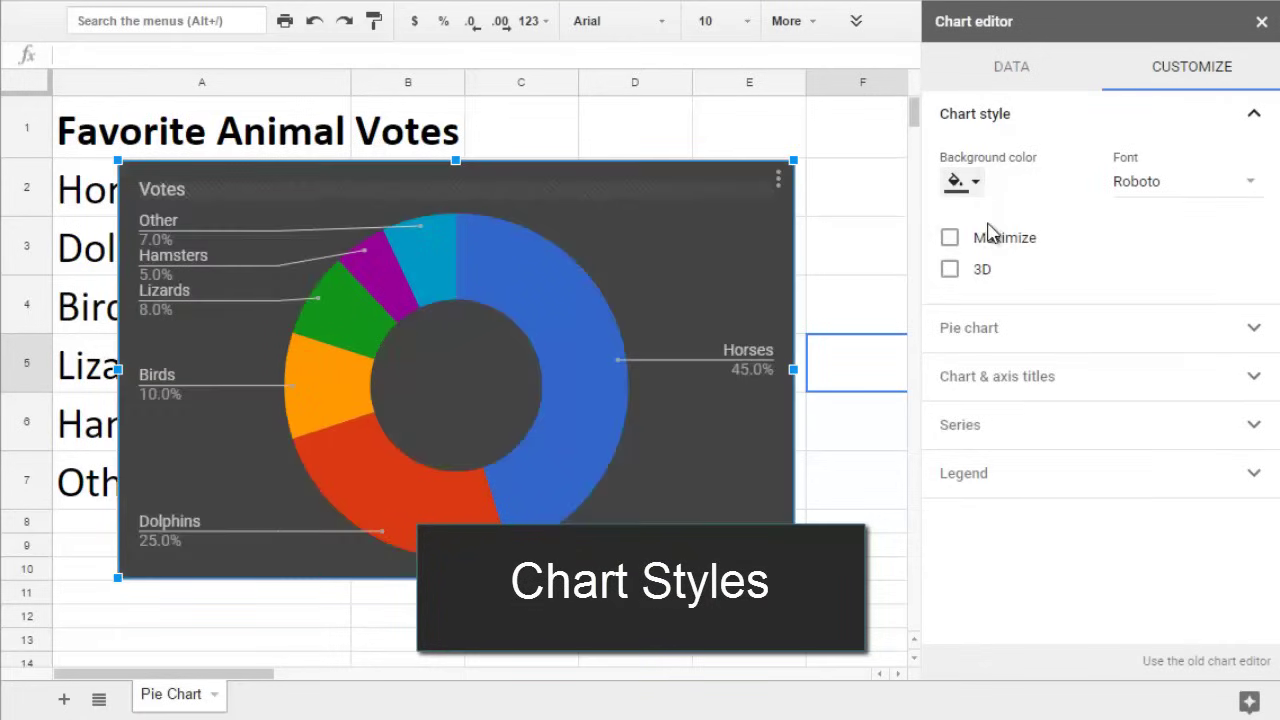
{"action": "left_click", "coordinate": [950, 270]}
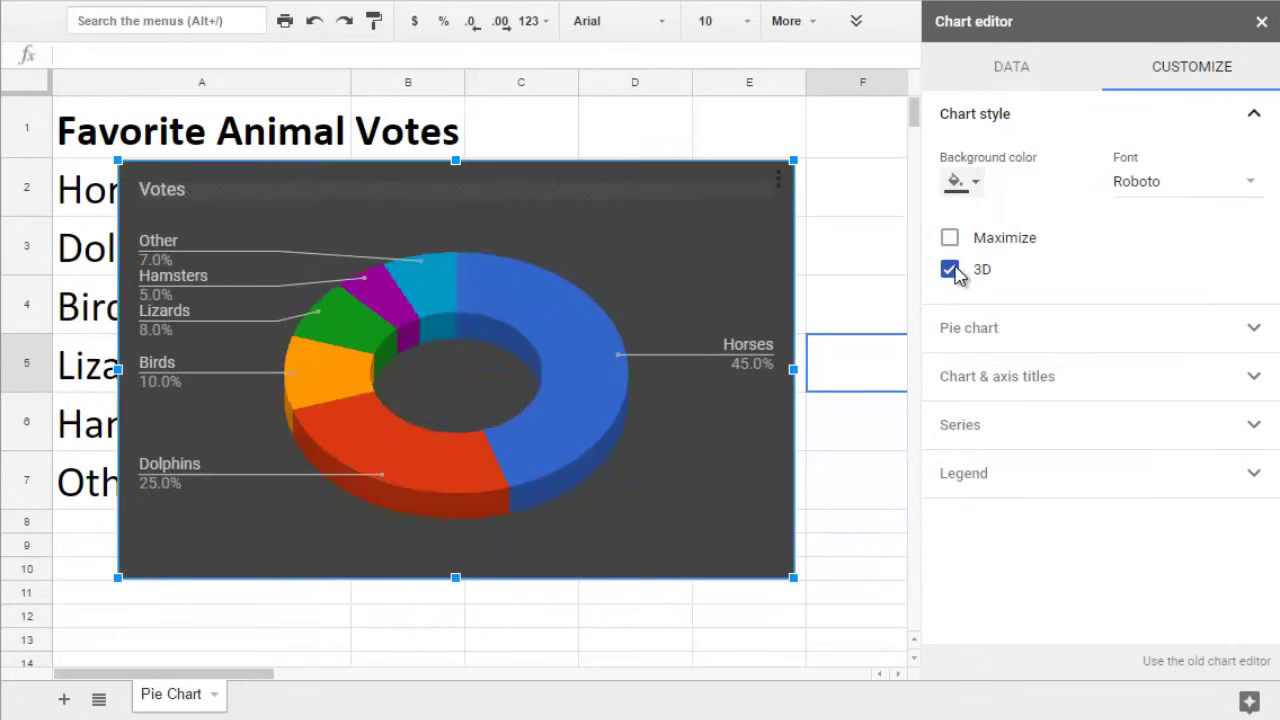
Try a donut hole of 25% on the chart, and set the donut hole to 0%
{"action": "left_click", "coordinate": [985, 330]}
{"action": "left_click", "coordinate": [1074, 232]}
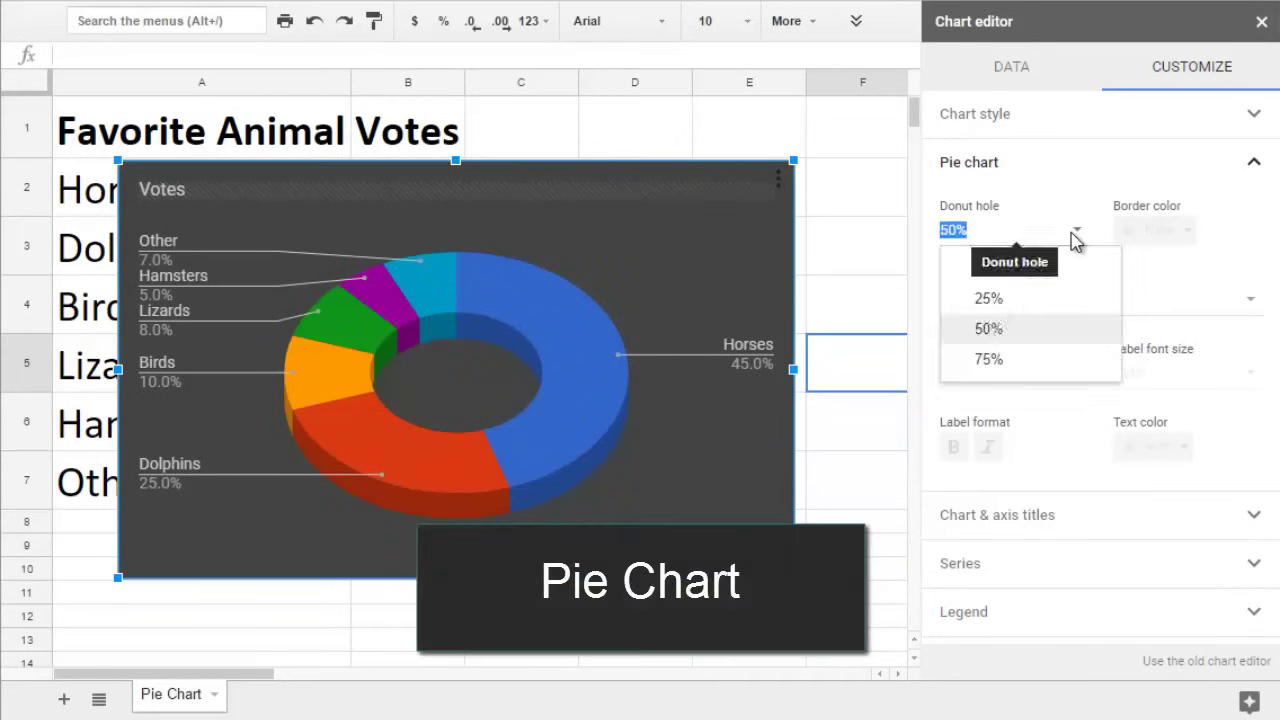
{"action": "left_click", "coordinate": [988, 298]}
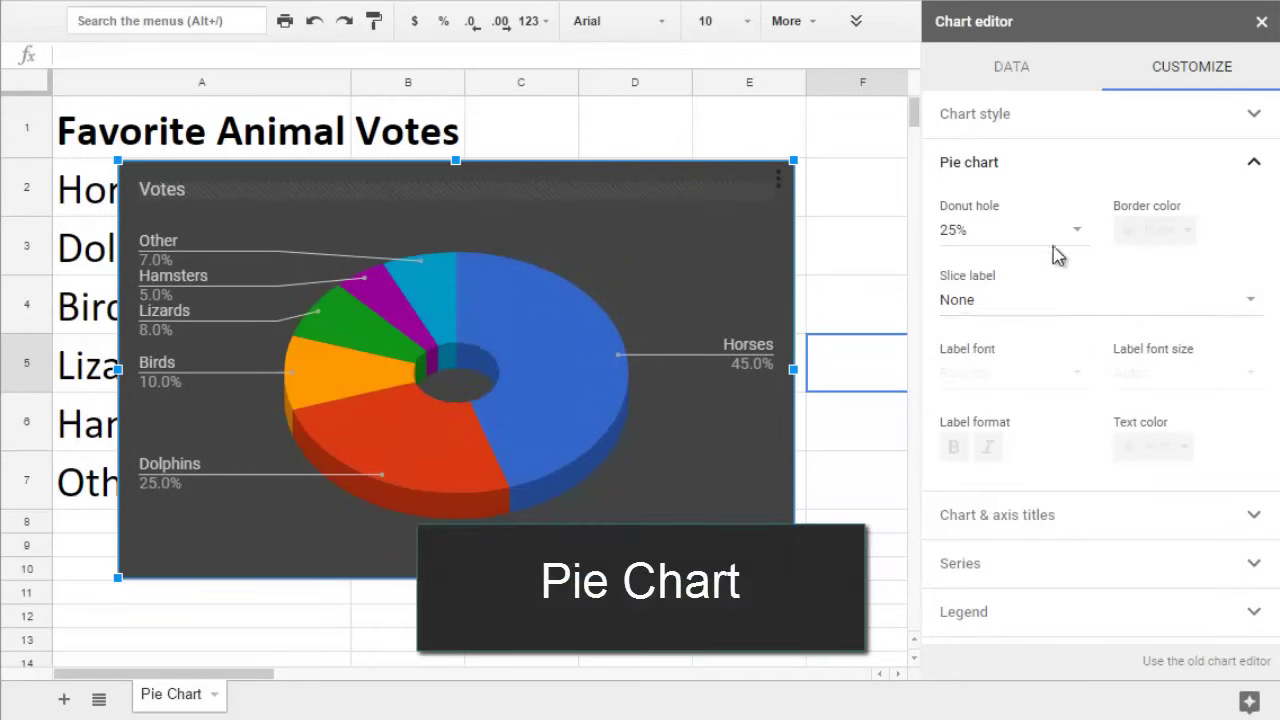
{"action": "left_click", "coordinate": [990, 235]}
{"action": "left_click", "coordinate": [1020, 267]}
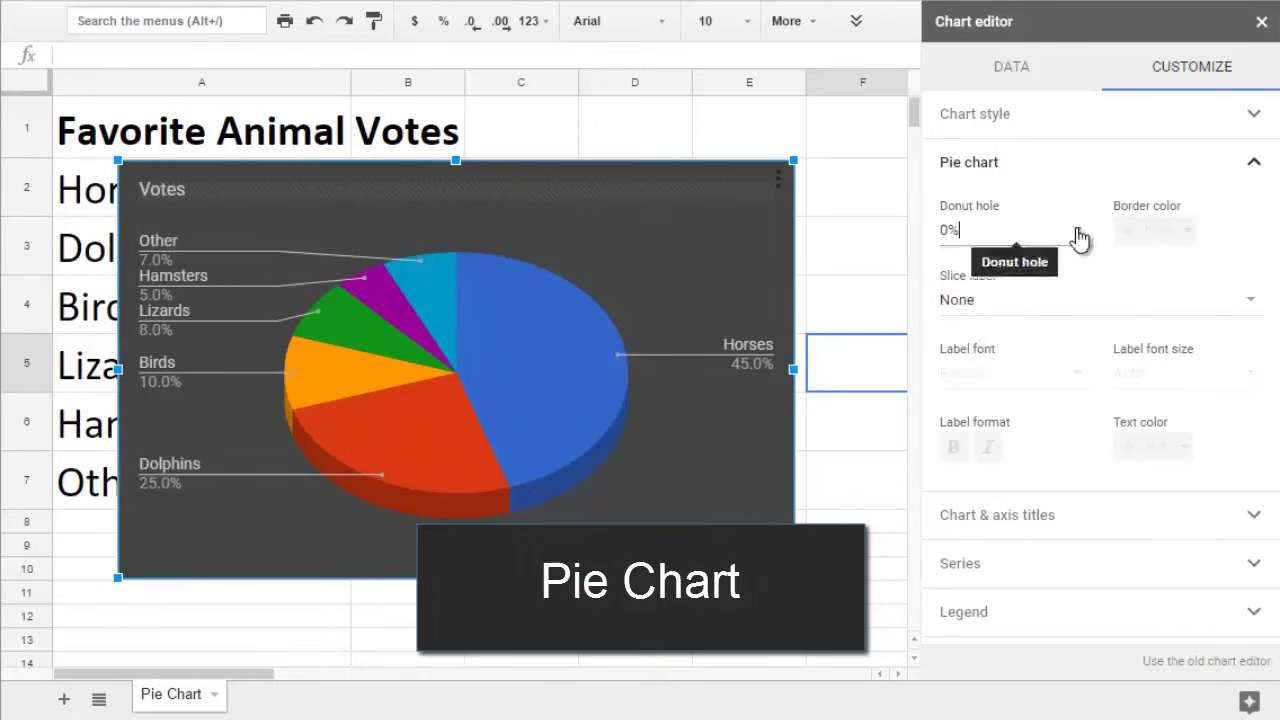
Set the chart's donut hole to 50% and its slice label to Label
{"action": "left_click", "coordinate": [1077, 236]}
{"action": "left_click", "coordinate": [945, 327]}
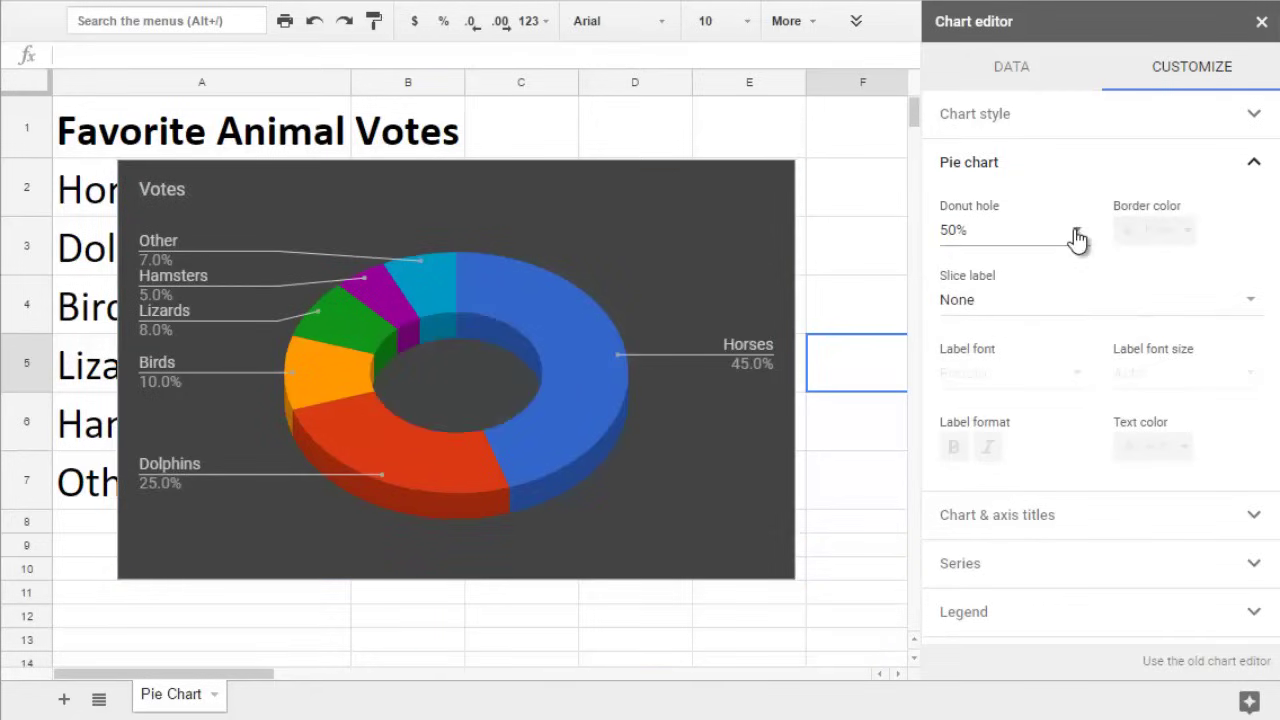
{"action": "left_click", "coordinate": [1040, 316]}
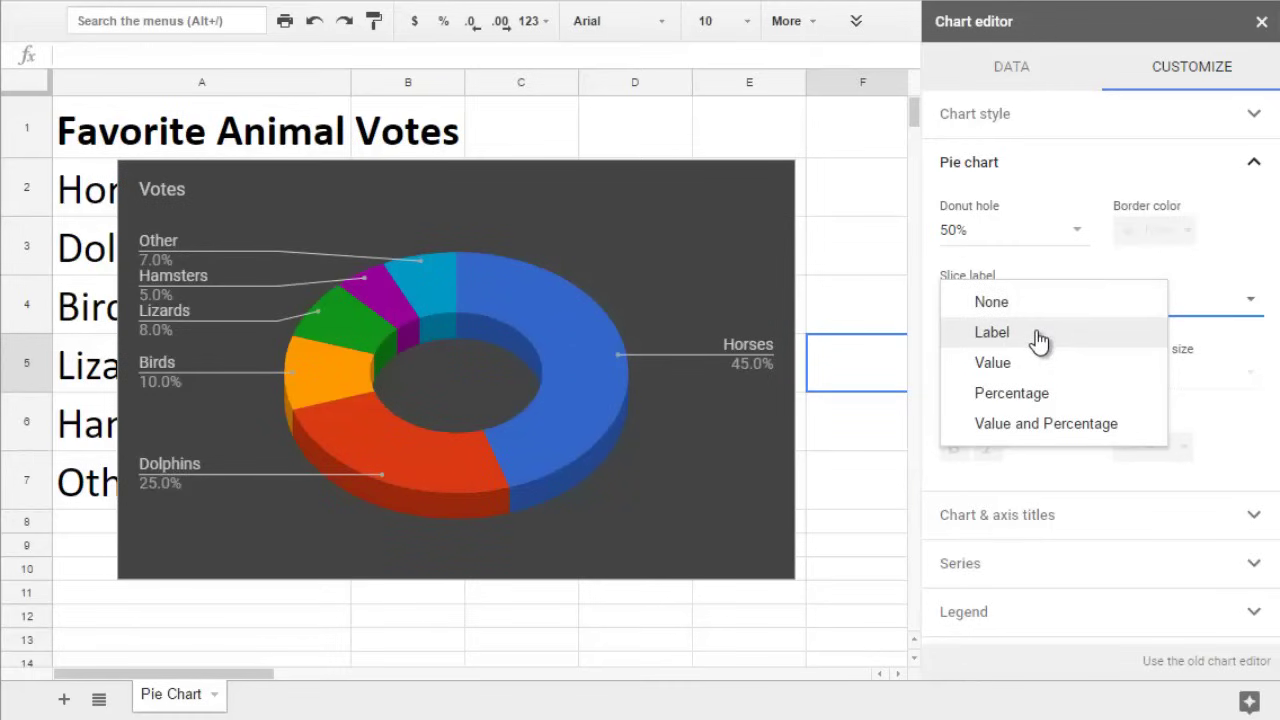
{"action": "left_click", "coordinate": [1040, 341]}
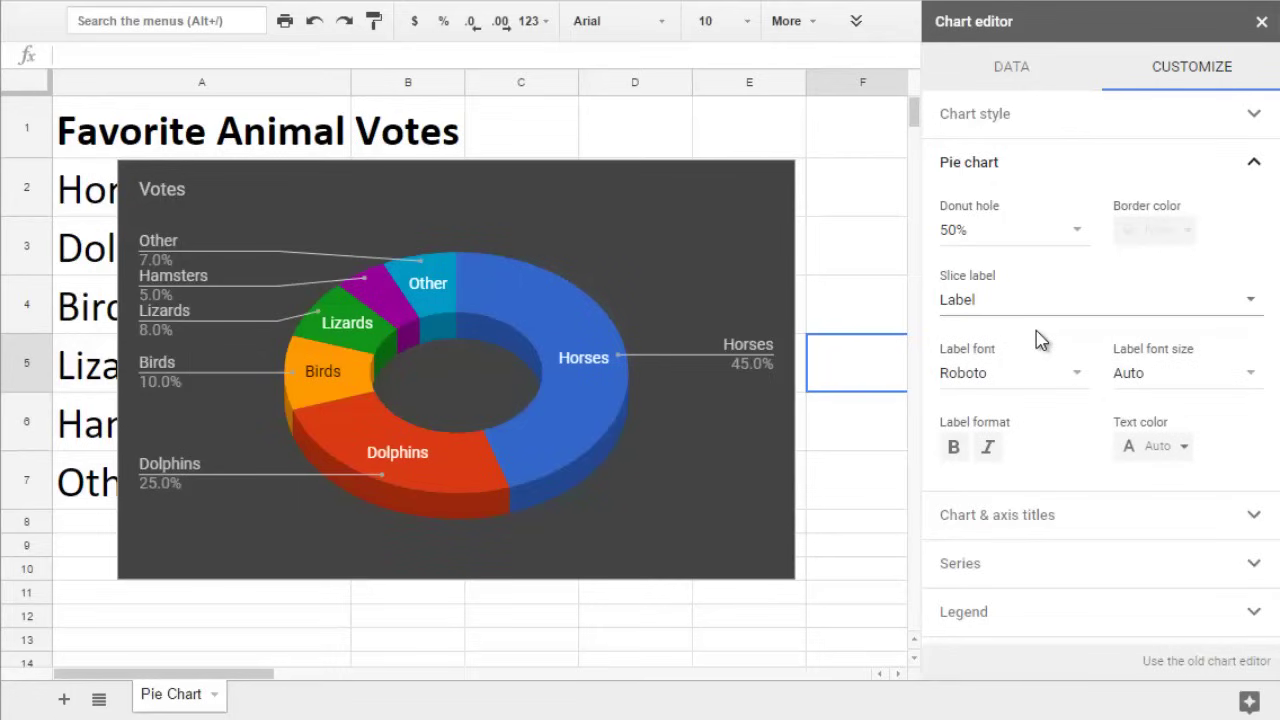
Format the chart's slice labels as bold and italic
{"action": "left_click", "coordinate": [955, 450]}
{"action": "left_click", "coordinate": [955, 450]}
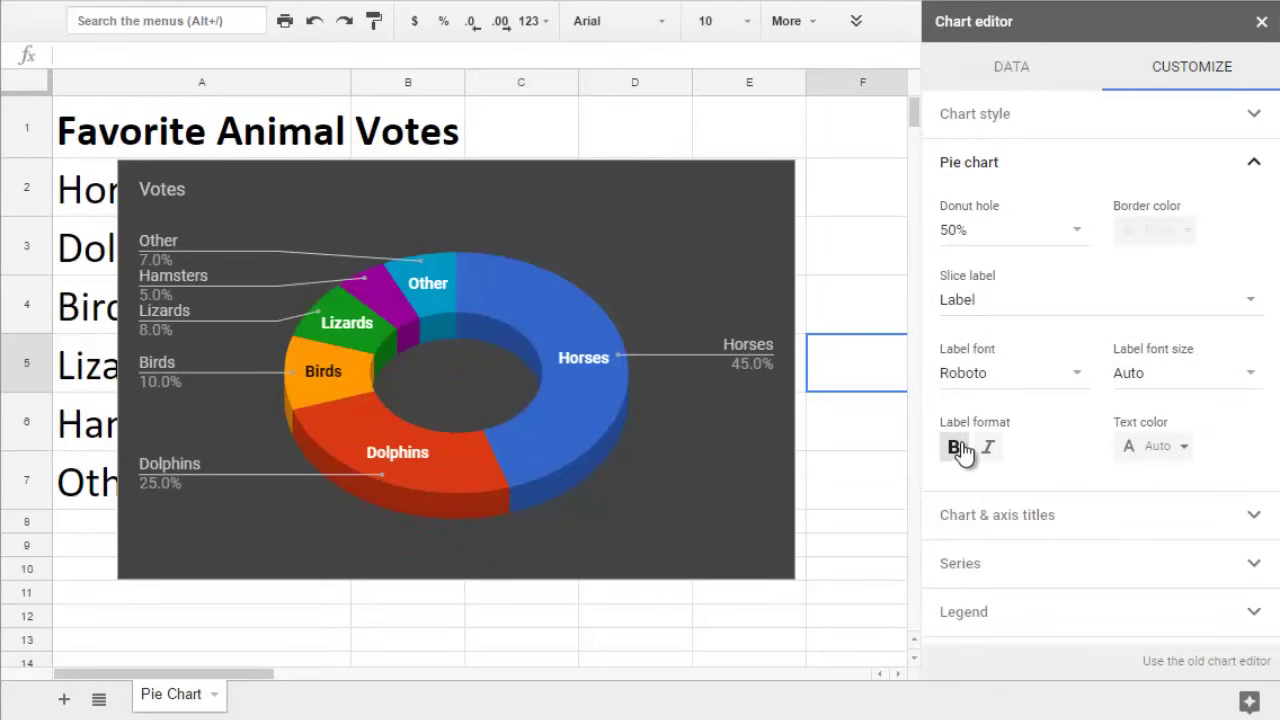
{"action": "left_click", "coordinate": [988, 449]}
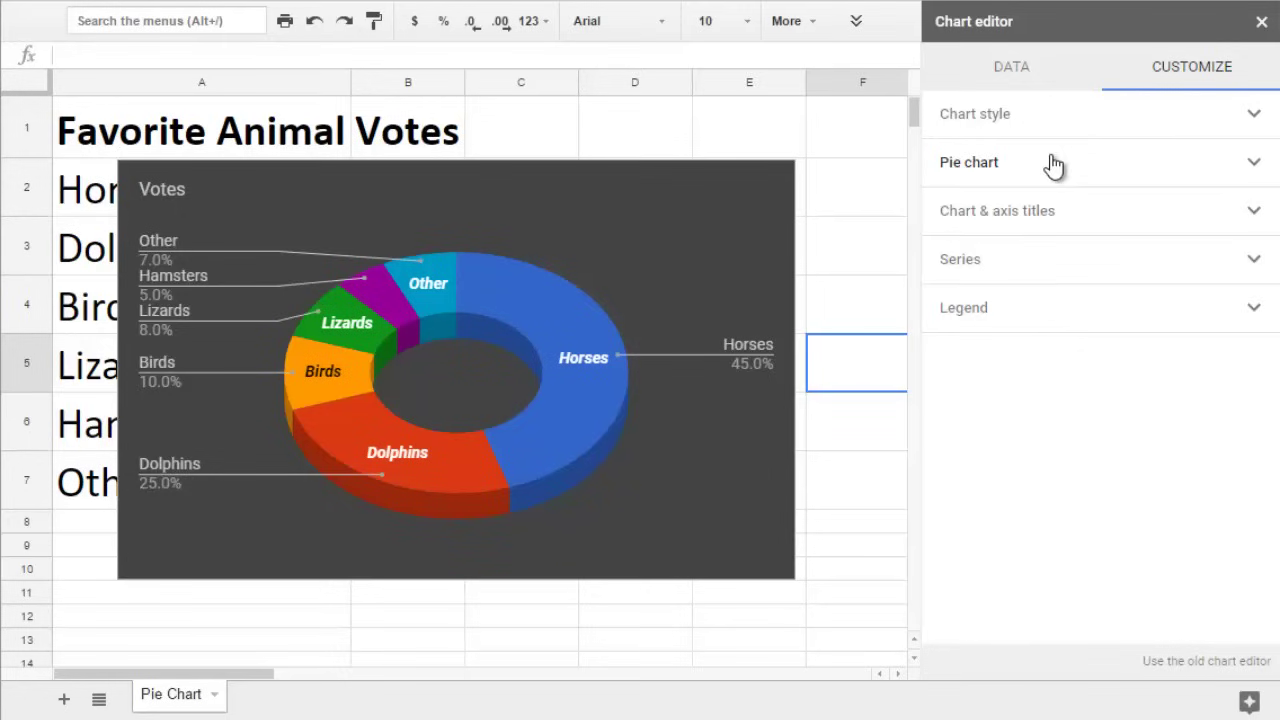
Change the chart title to "Votes for Favorite Animals"
{"action": "left_click", "coordinate": [1065, 218]}
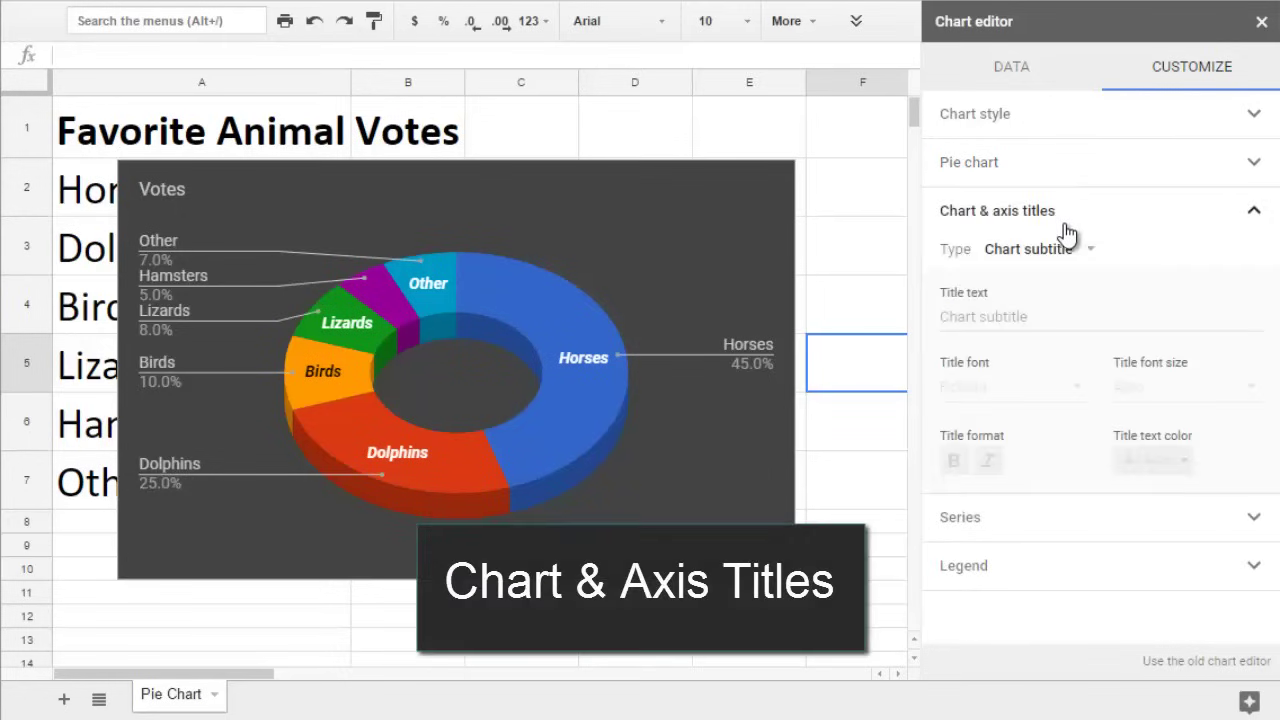
{"action": "left_click", "coordinate": [1062, 250]}
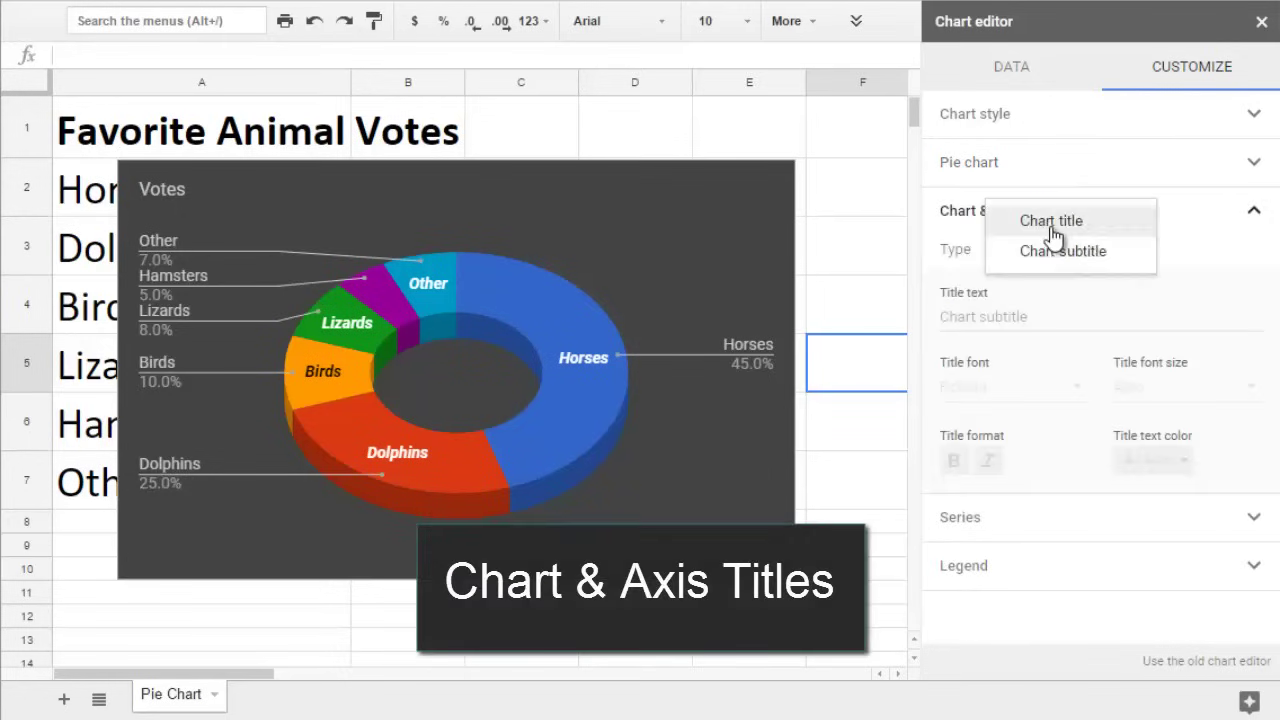
{"action": "left_click", "coordinate": [1051, 221]}
{"action": "left_click", "coordinate": [1007, 317]}
{"action": "type", "text": "fo"}
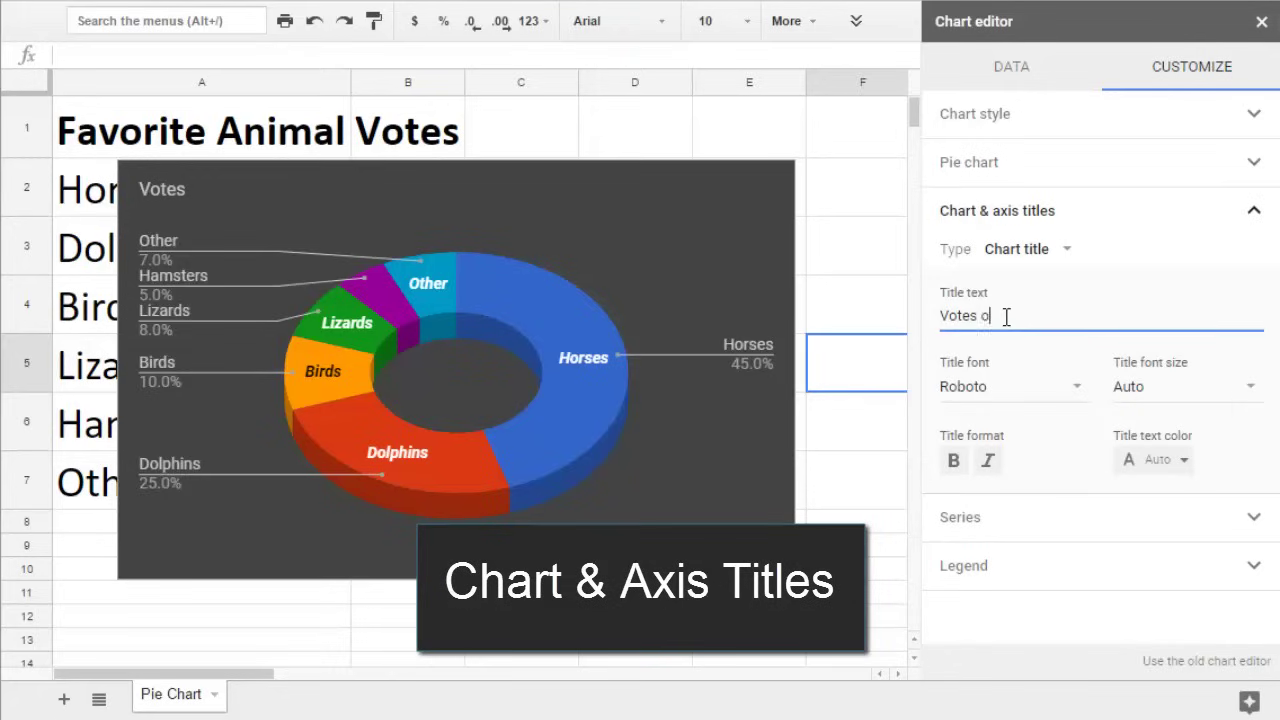
{"action": "type", "text": "r Favorite Animal"}
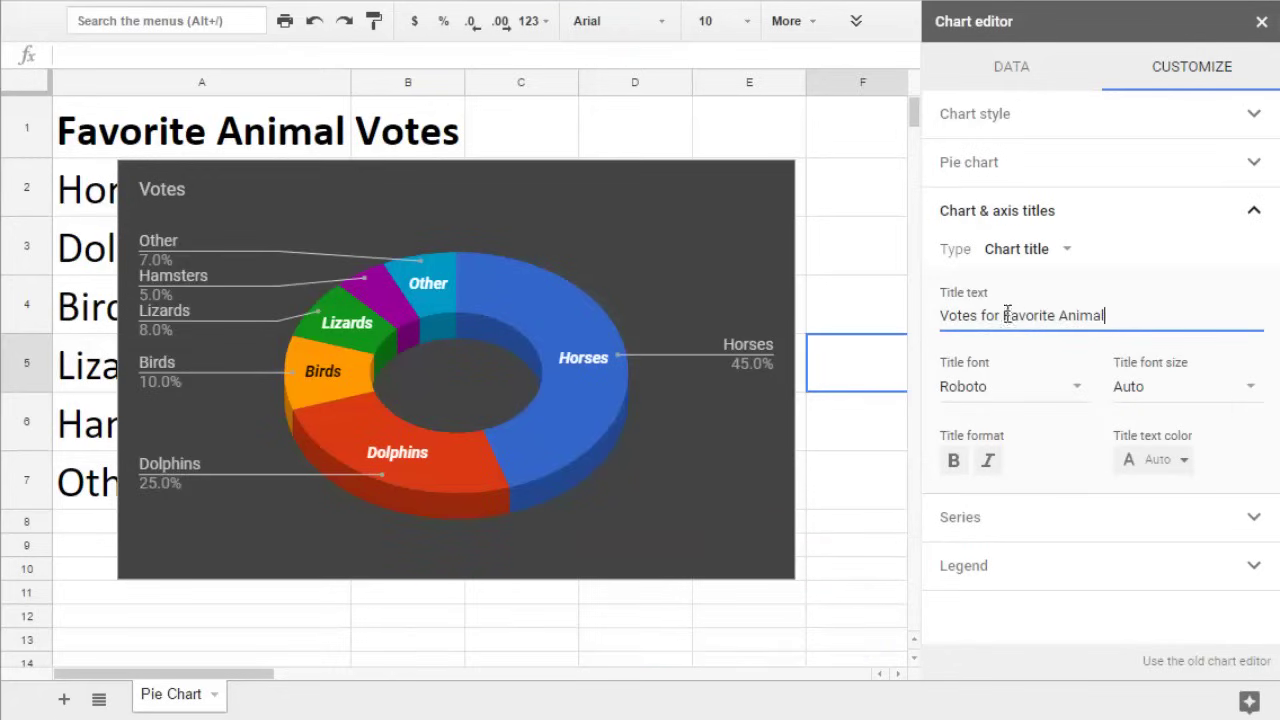
{"action": "type", "text": "s"}
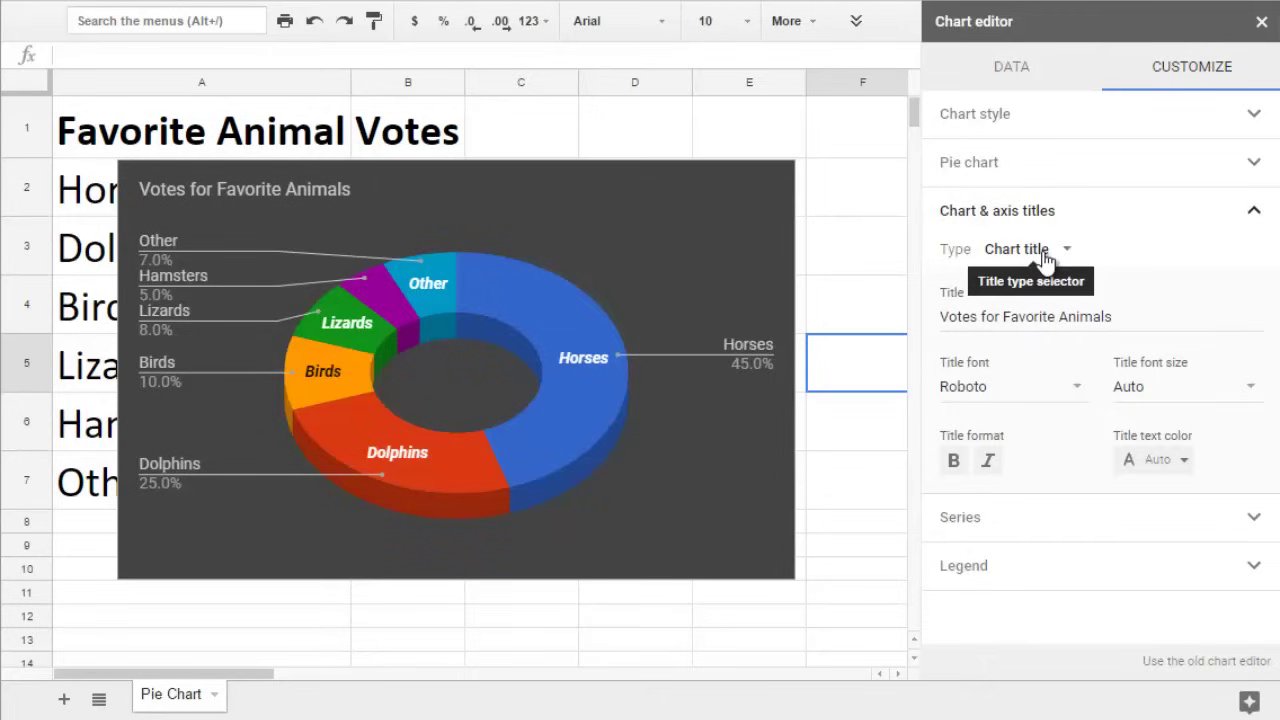
Add a chart subtitle that names the teacher's class
{"action": "left_click", "coordinate": [1051, 250]}
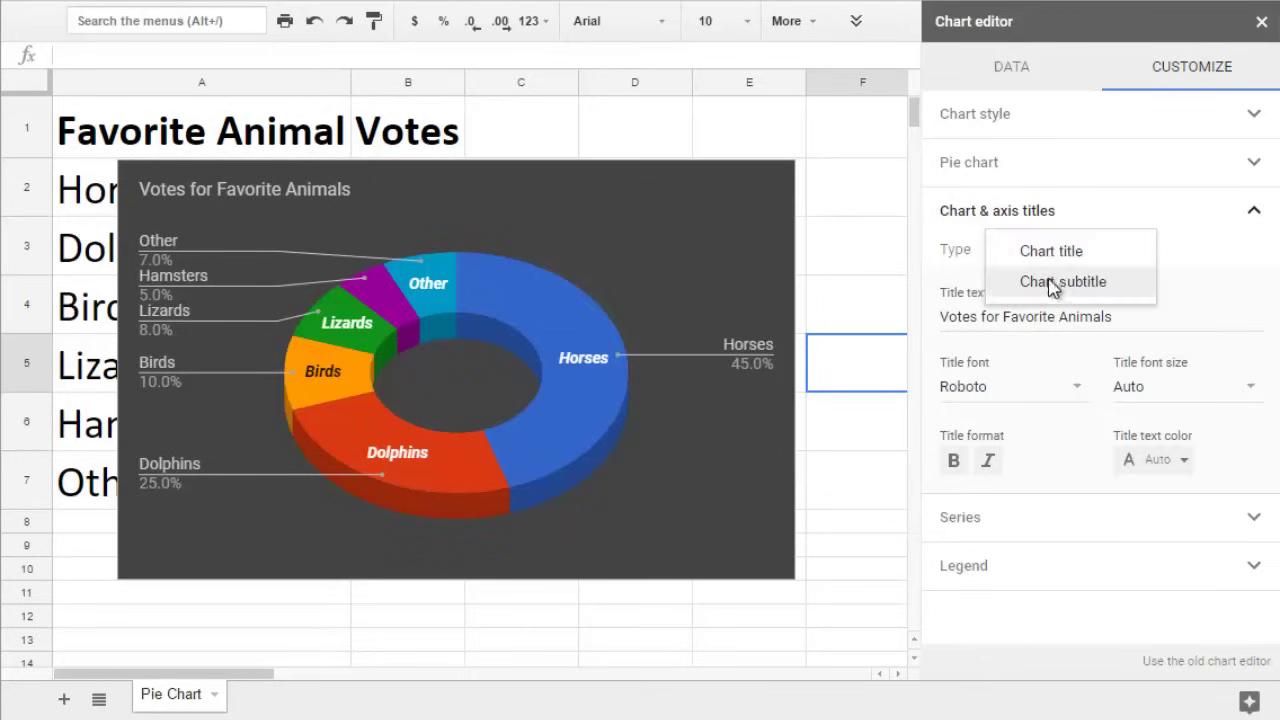
{"action": "left_click", "coordinate": [1049, 283]}
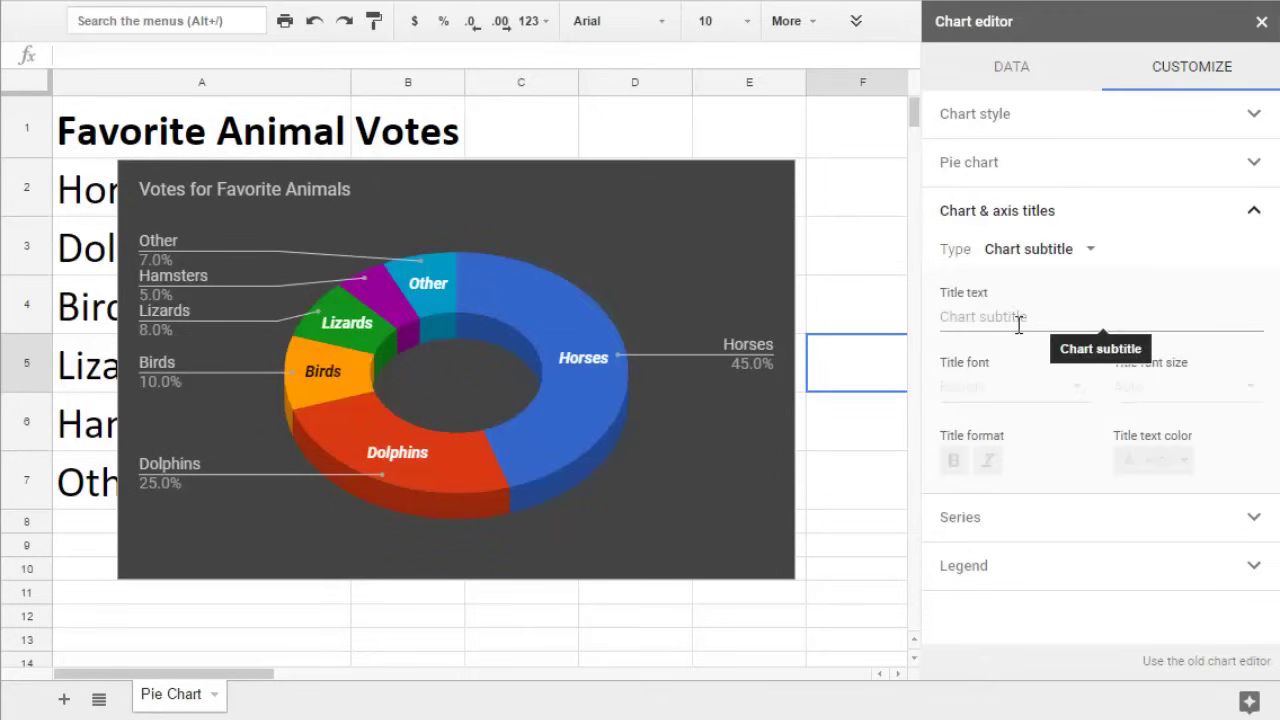
{"action": "left_click", "coordinate": [1018, 322]}
{"action": "type", "text": "Mr. Kendrick"}
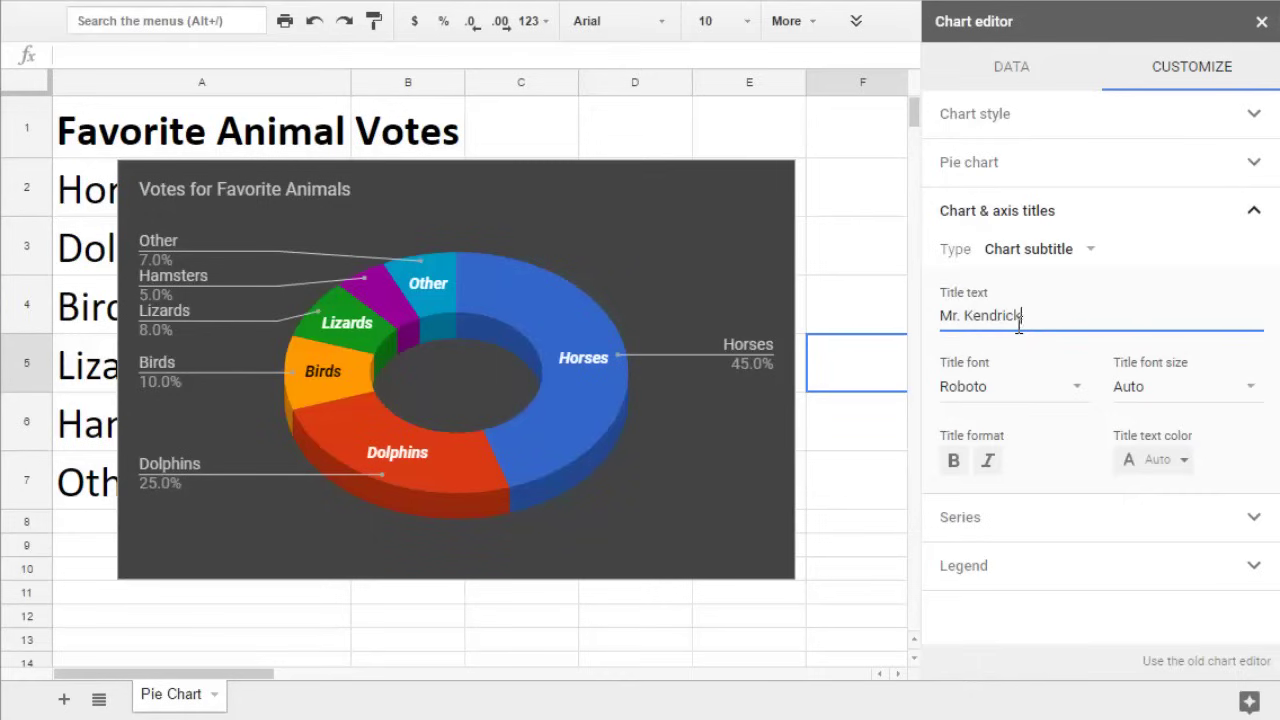
{"action": "type", "text": "'s Class"}
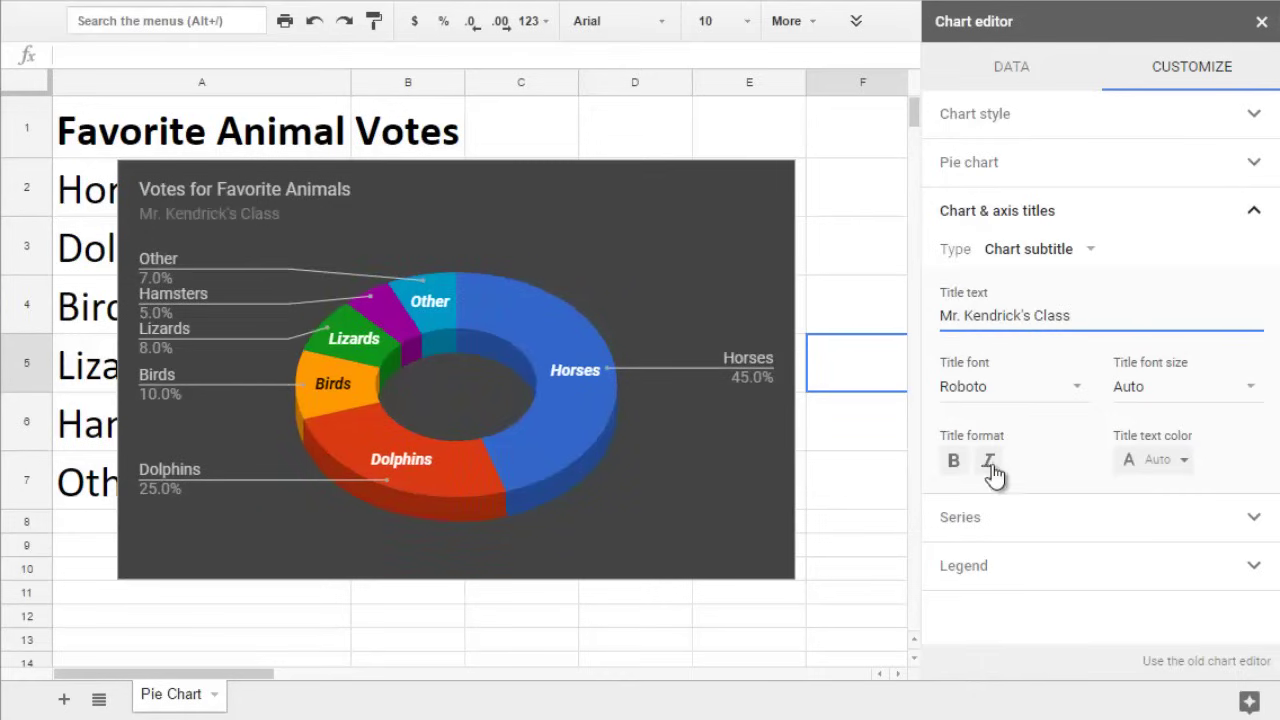
Make the chart subtitle italic and color its text near-white
{"action": "left_click", "coordinate": [989, 463]}
{"action": "left_click", "coordinate": [1147, 465]}
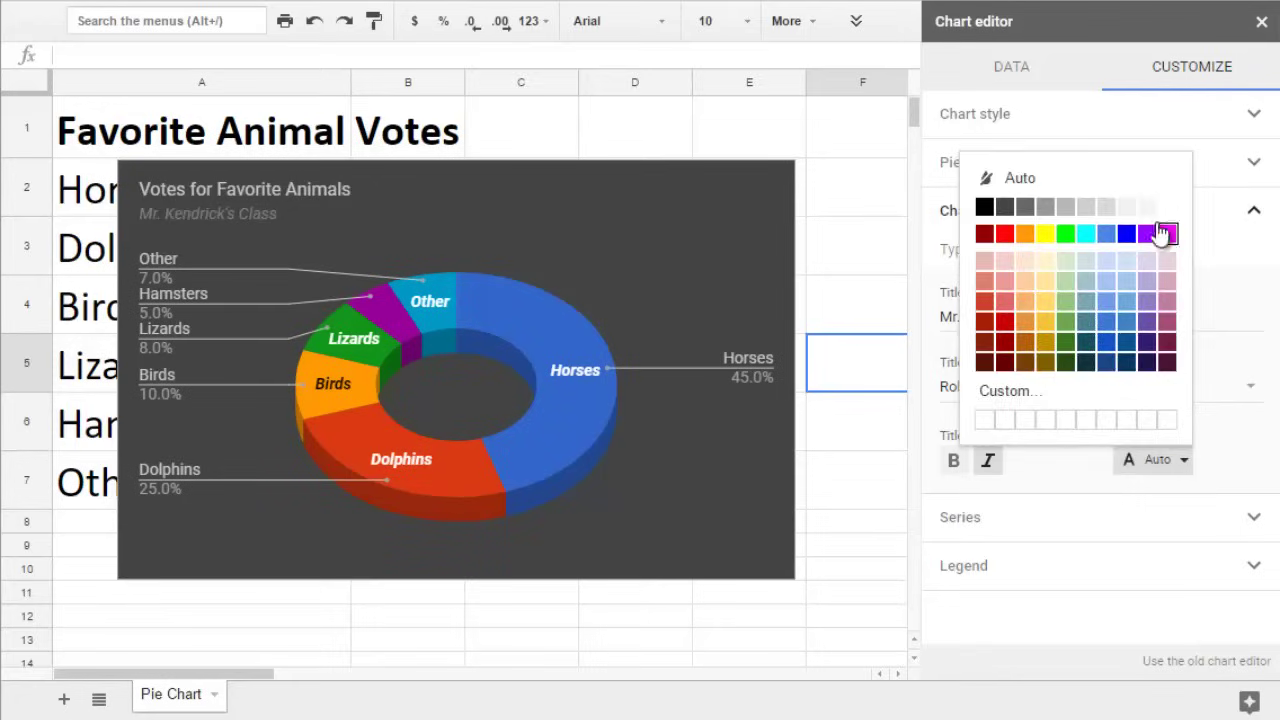
{"action": "left_click", "coordinate": [1147, 208]}
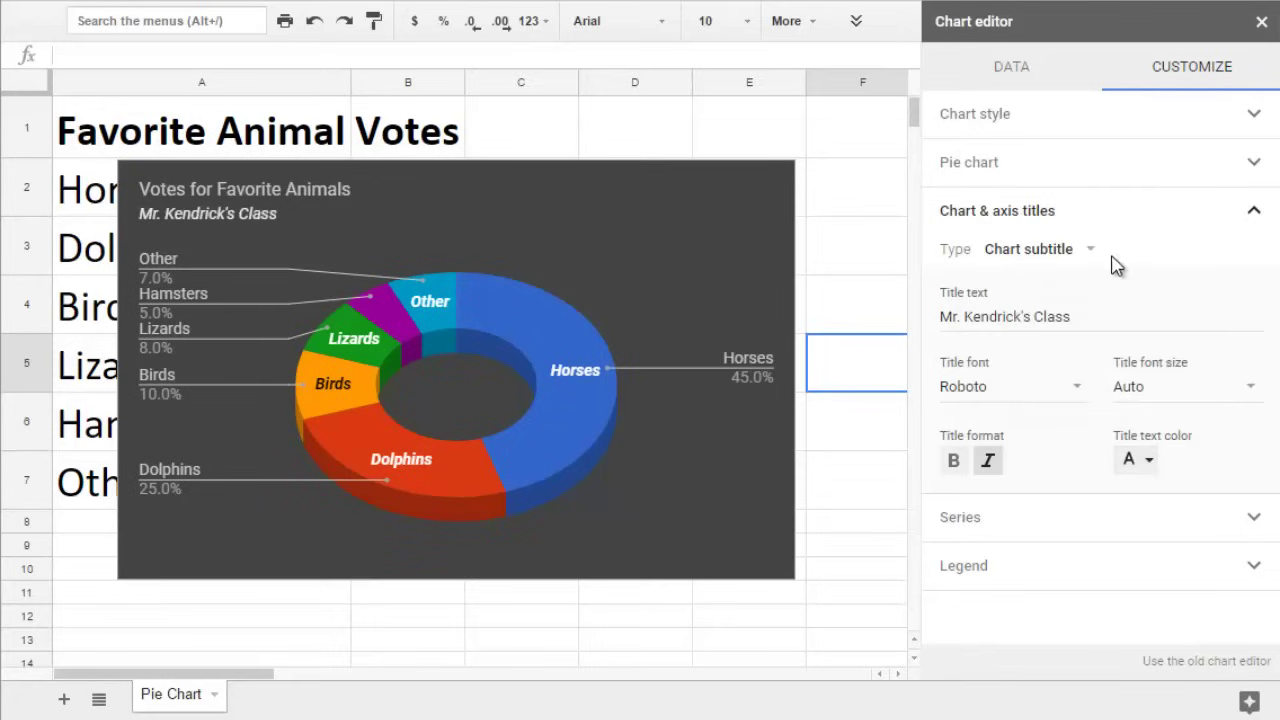
{"action": "left_click", "coordinate": [1112, 210]}
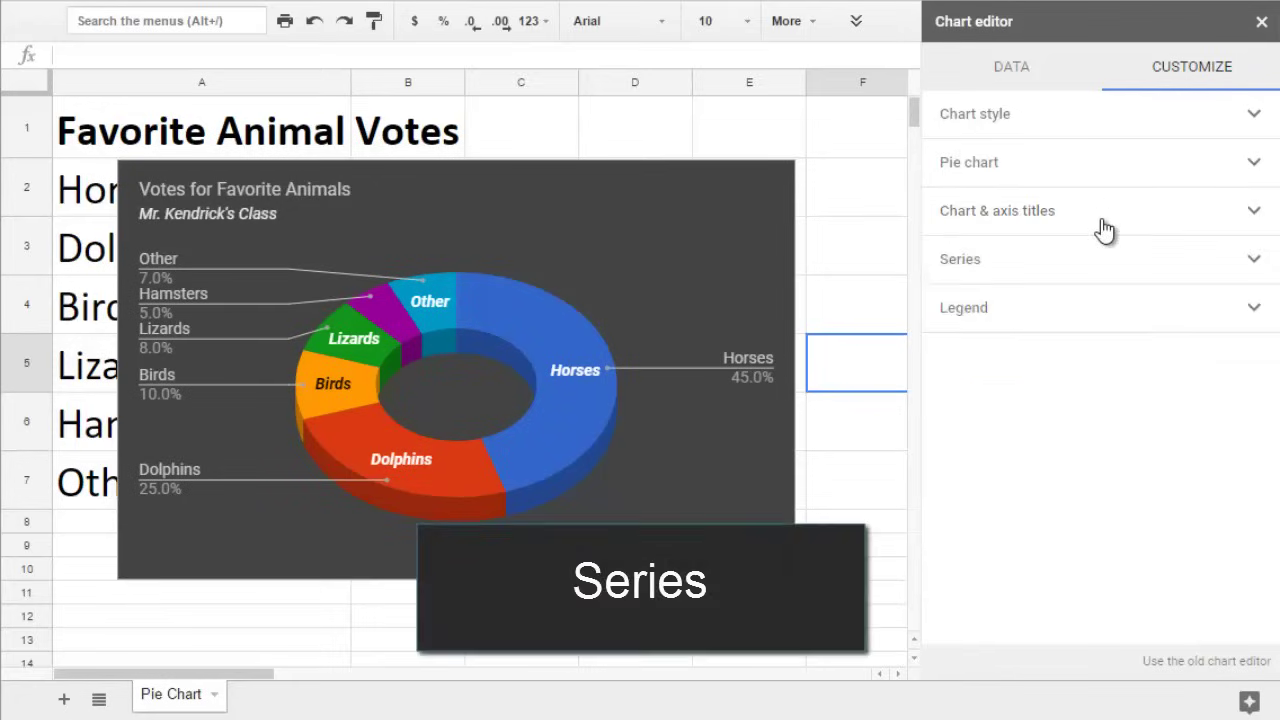
Recolor the Birds slice of the chart to a dusty pink
{"action": "left_click", "coordinate": [1097, 260]}
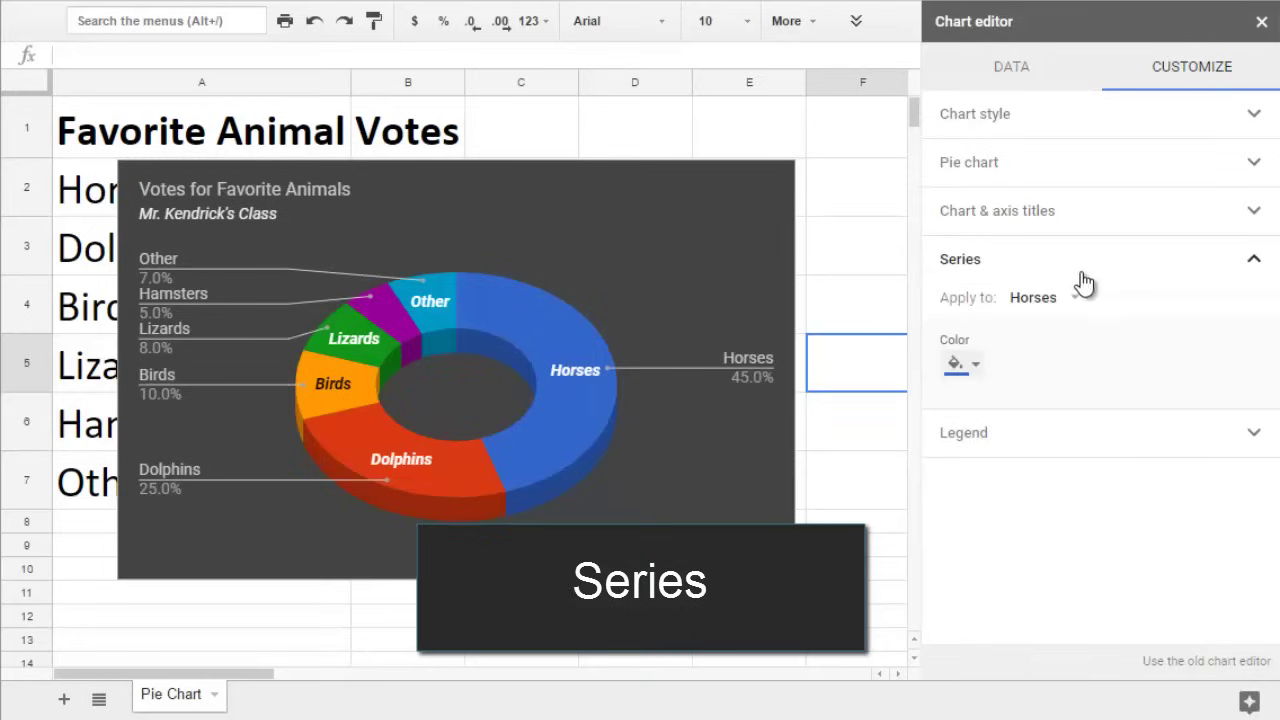
{"action": "left_click", "coordinate": [1063, 298]}
{"action": "left_click", "coordinate": [1065, 359]}
{"action": "left_click", "coordinate": [970, 366]}
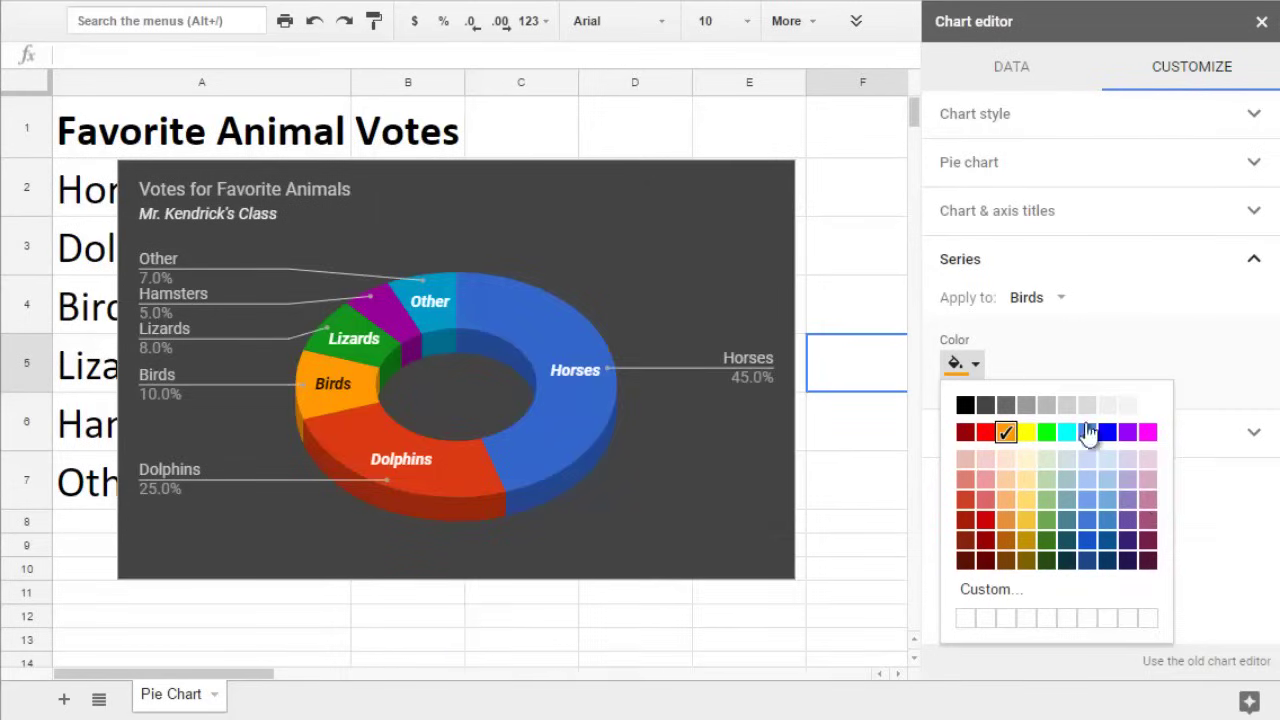
{"action": "left_click", "coordinate": [1147, 500]}
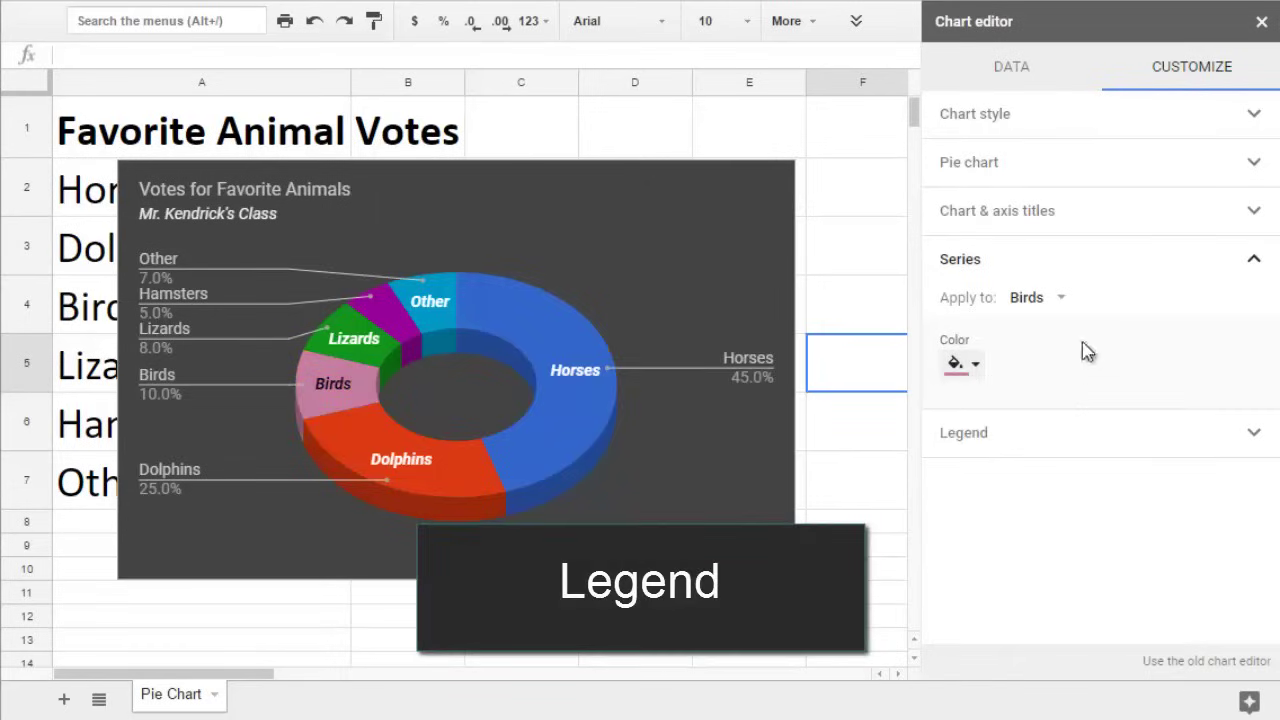
{"action": "left_click", "coordinate": [1100, 270]}
Set the chart's legend position to Bottom
{"action": "left_click", "coordinate": [1083, 307]}
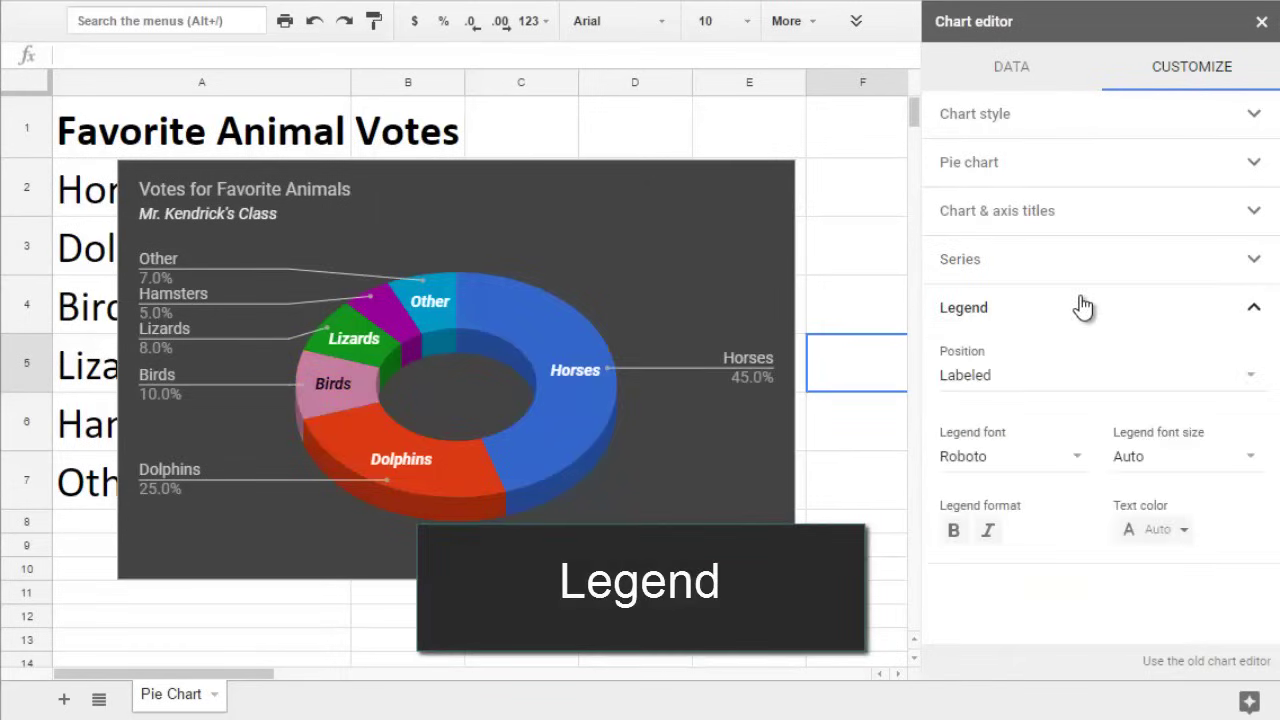
{"action": "left_click", "coordinate": [1040, 380]}
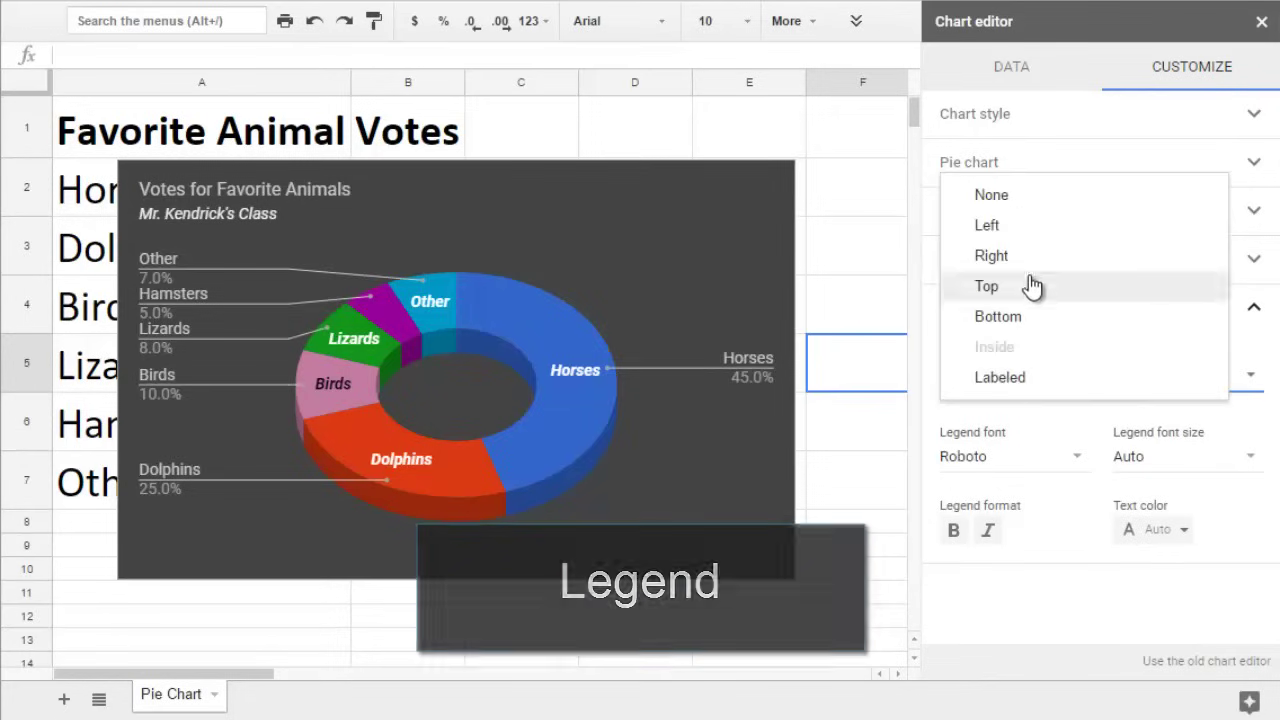
{"action": "left_click", "coordinate": [1024, 326]}
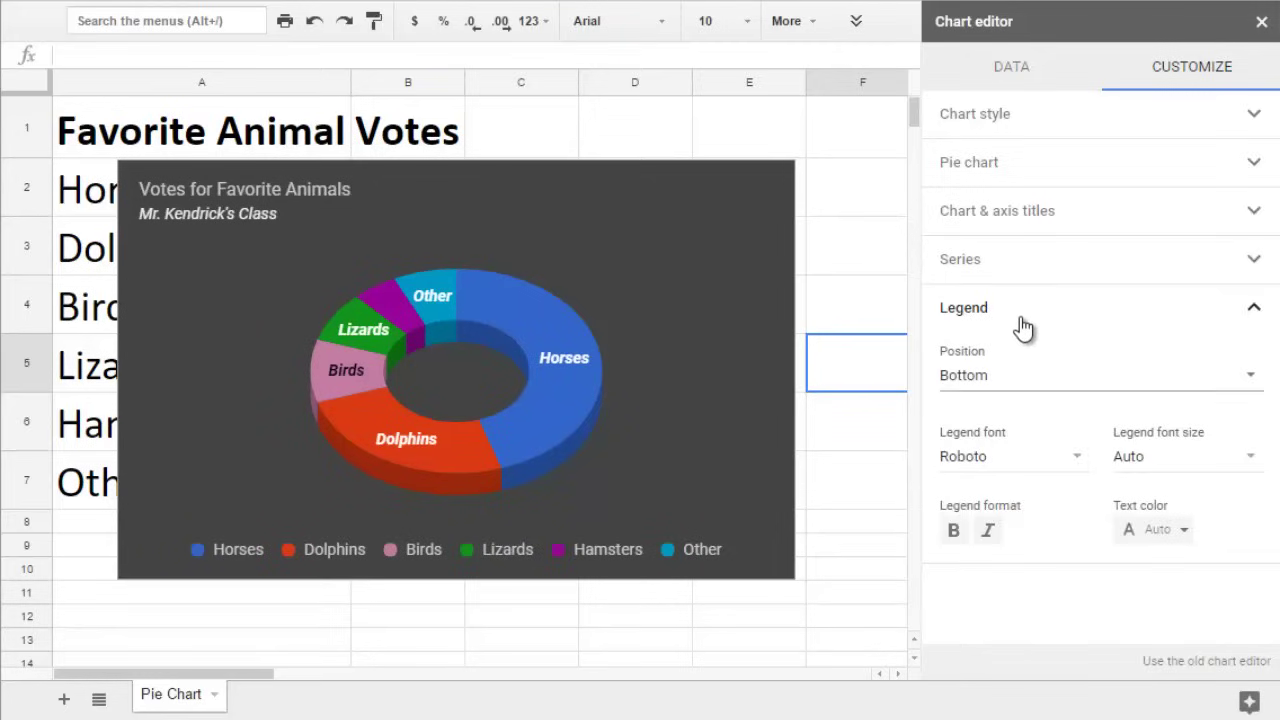
{"action": "left_click", "coordinate": [1030, 309]}
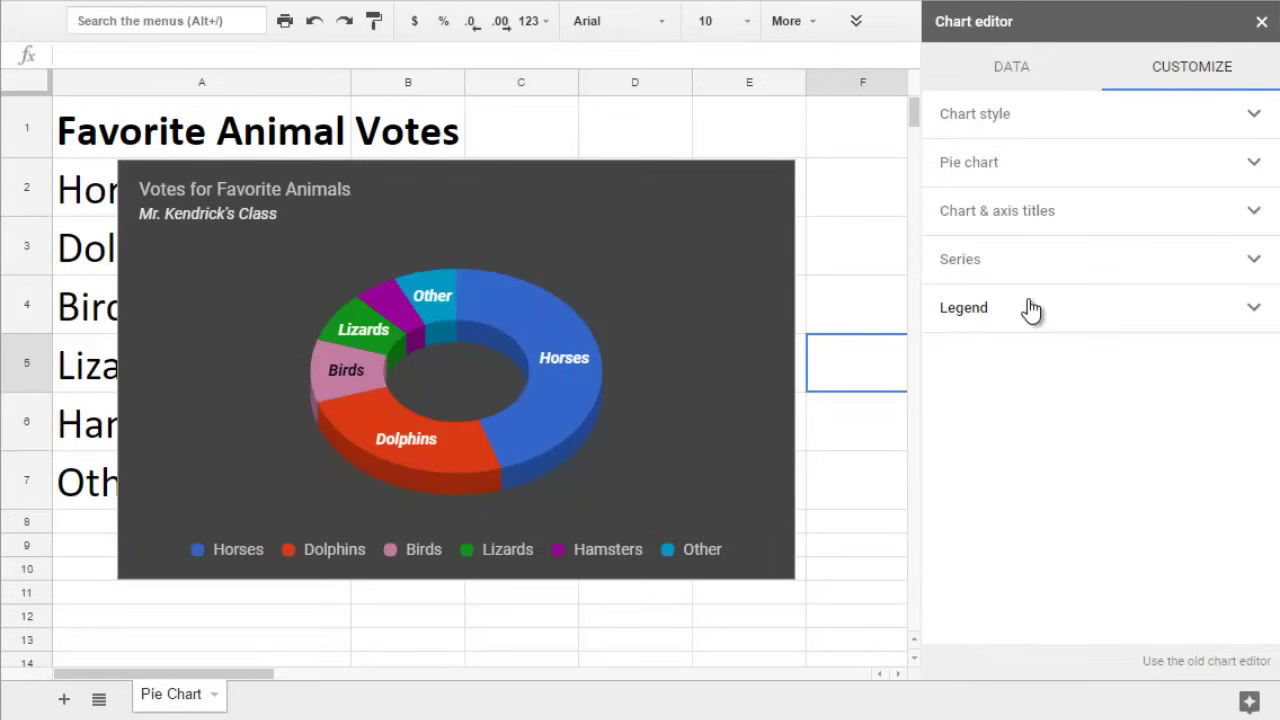